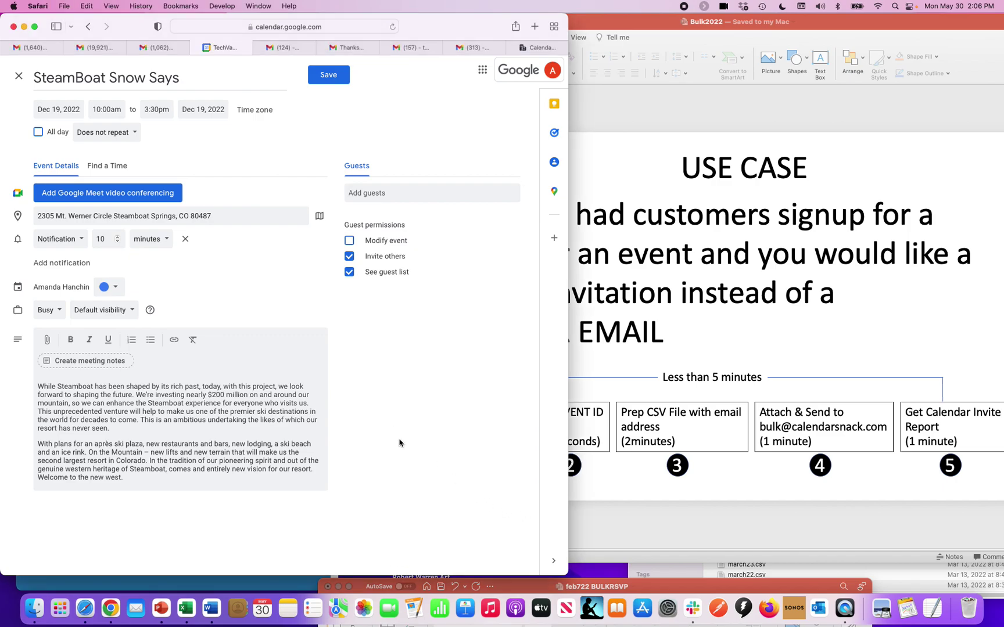
- Add the calendarsnack create address as a guest to SteamBoat Snow Says and save the event
click(373, 189)
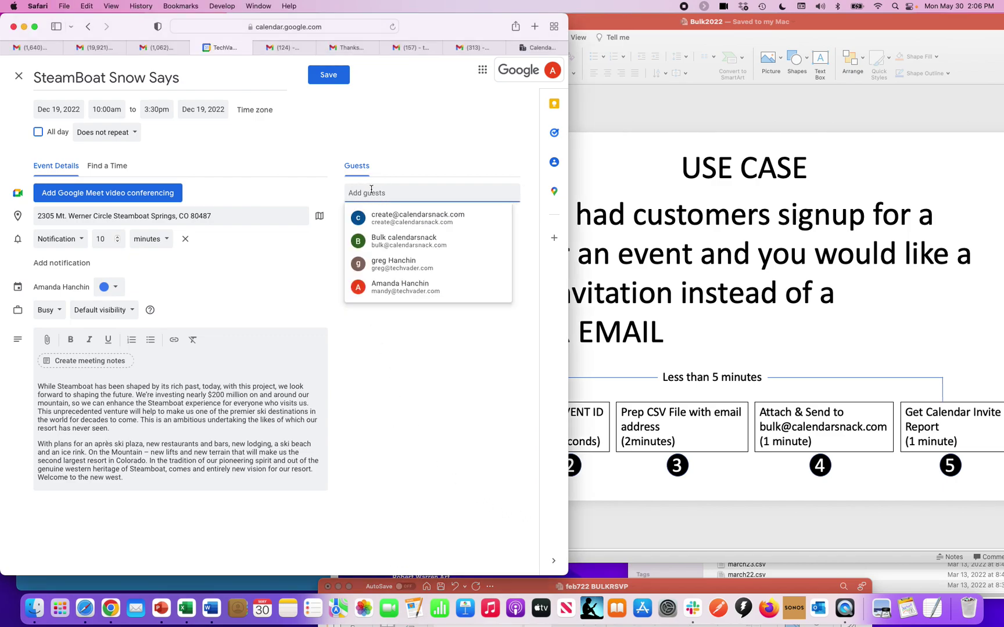
text(create)
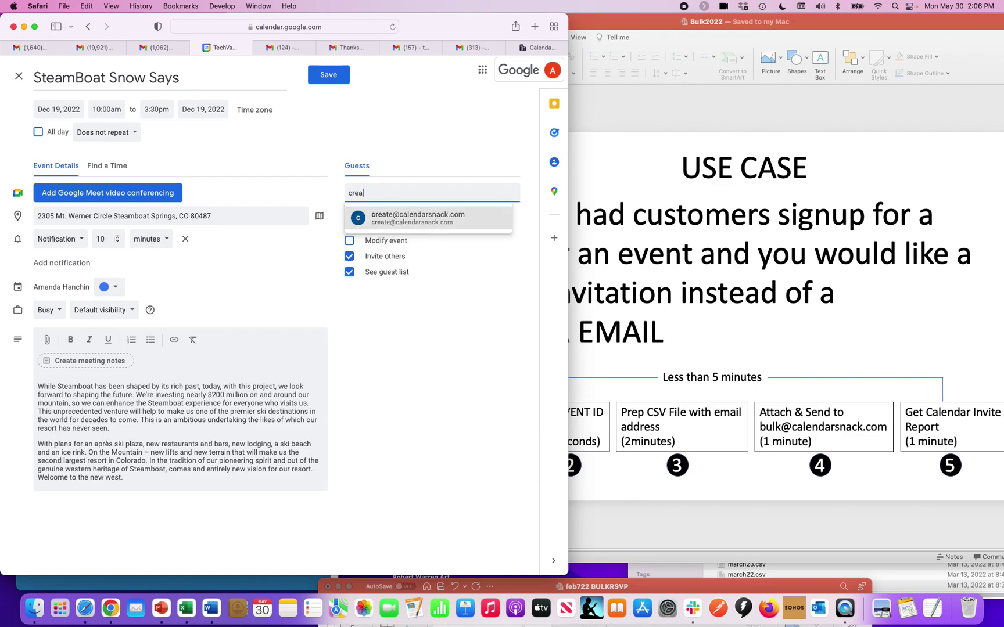
click(383, 220)
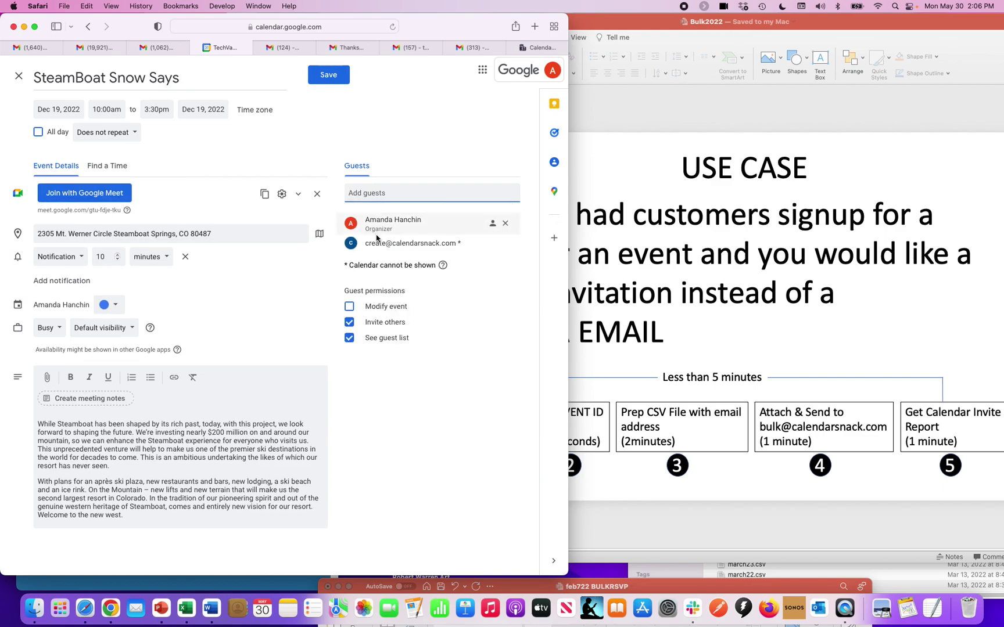
drag(366, 243, 467, 243)
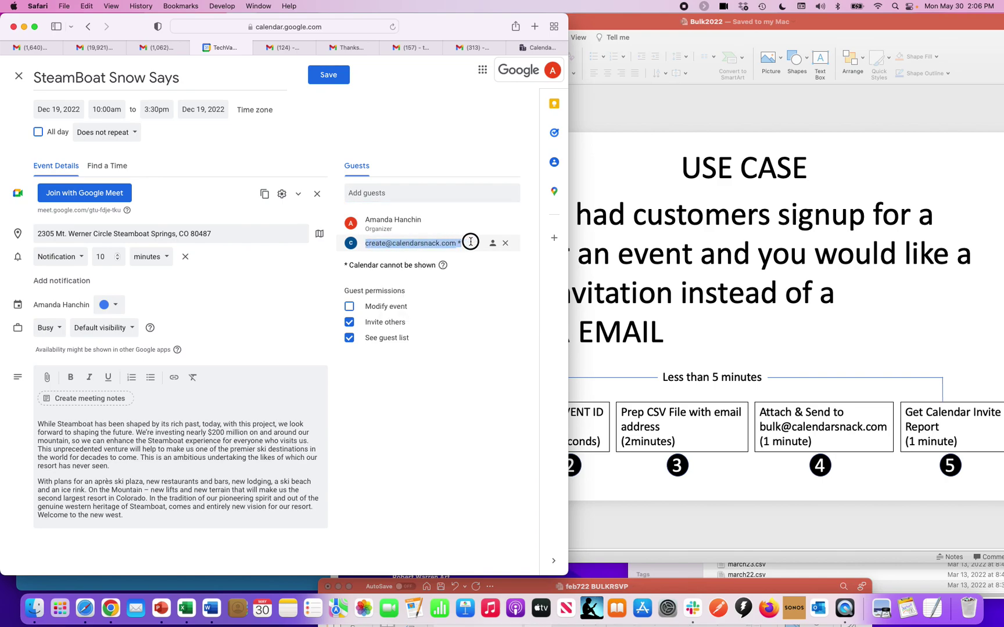
click(479, 151)
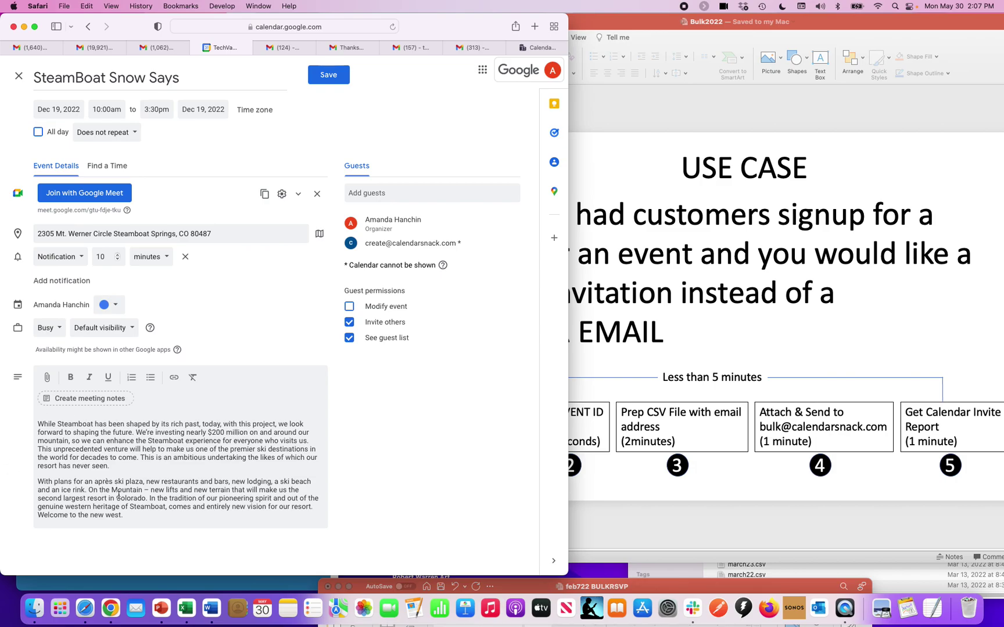
click(335, 81)
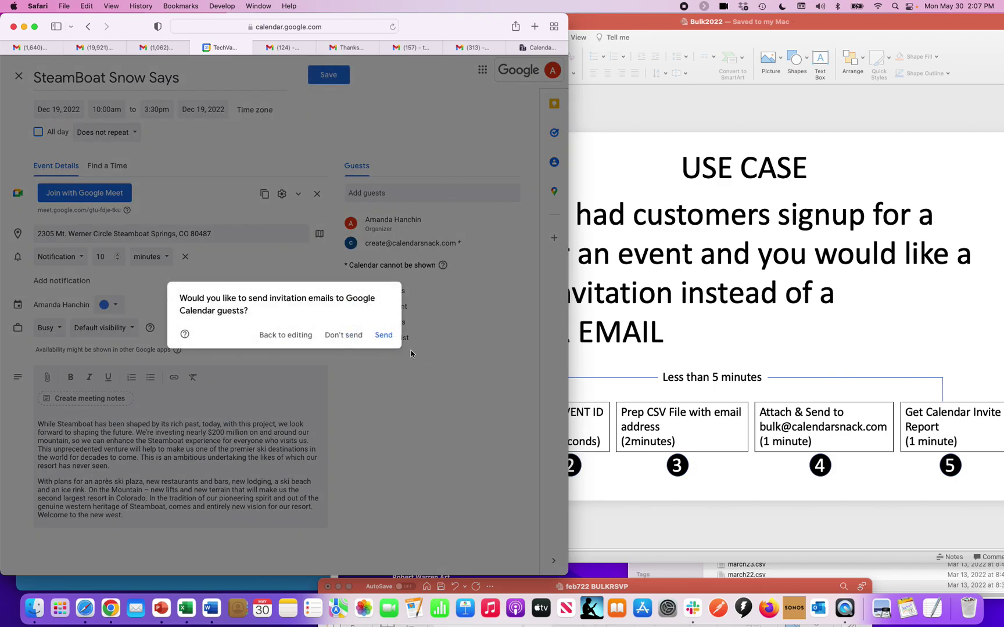
- Send the invitation emails and confirm inviting the external Calendar Snack guest
click(381, 336)
click(382, 341)
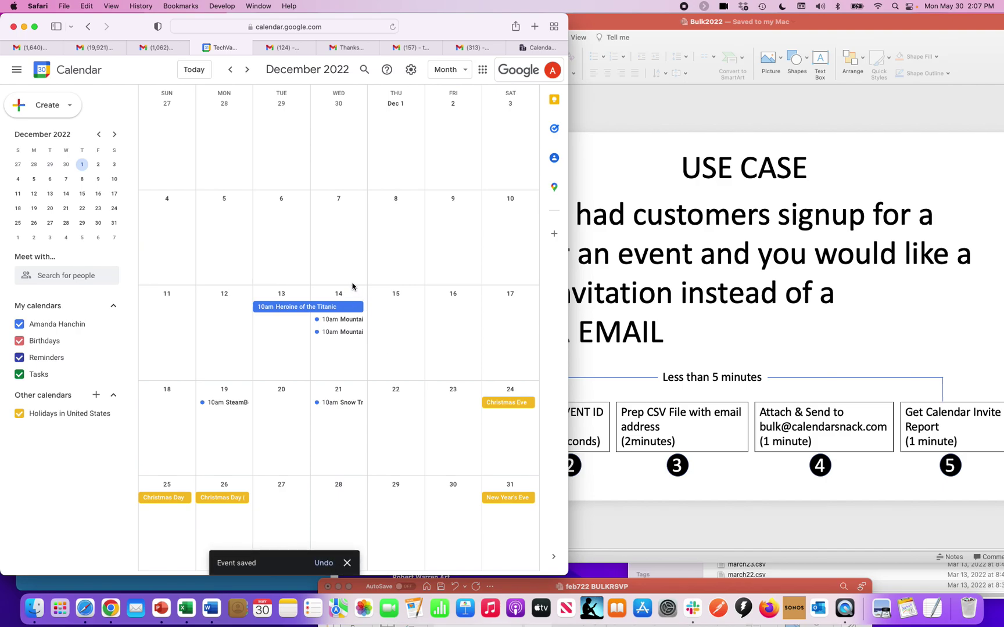
mouse_move(174, 53)
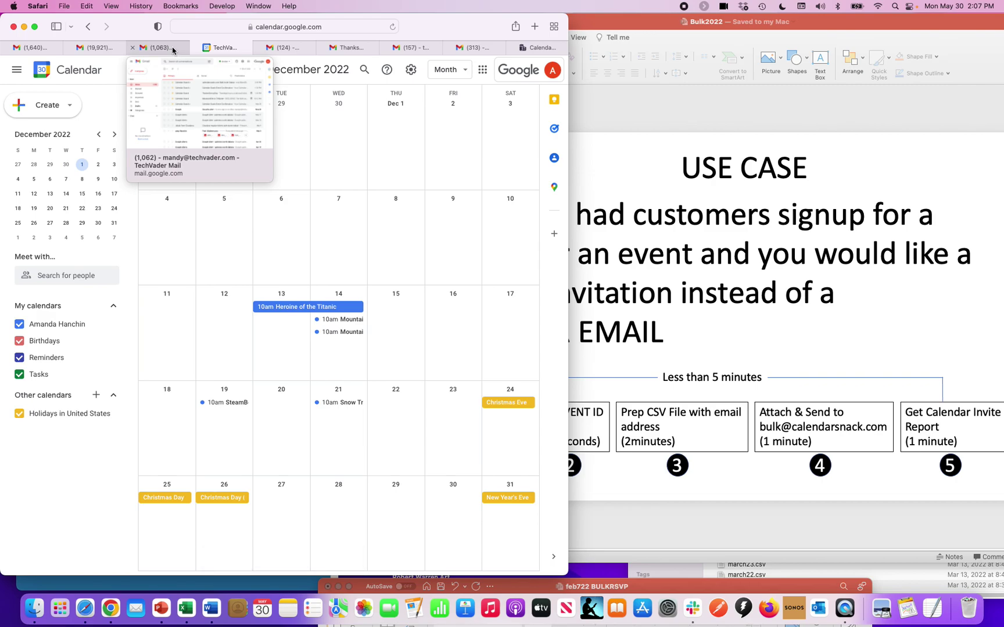
- Open the Calendar Snack Event Confirmation email in Gmail and follow 'Click to View' to the event dashboard
click(173, 50)
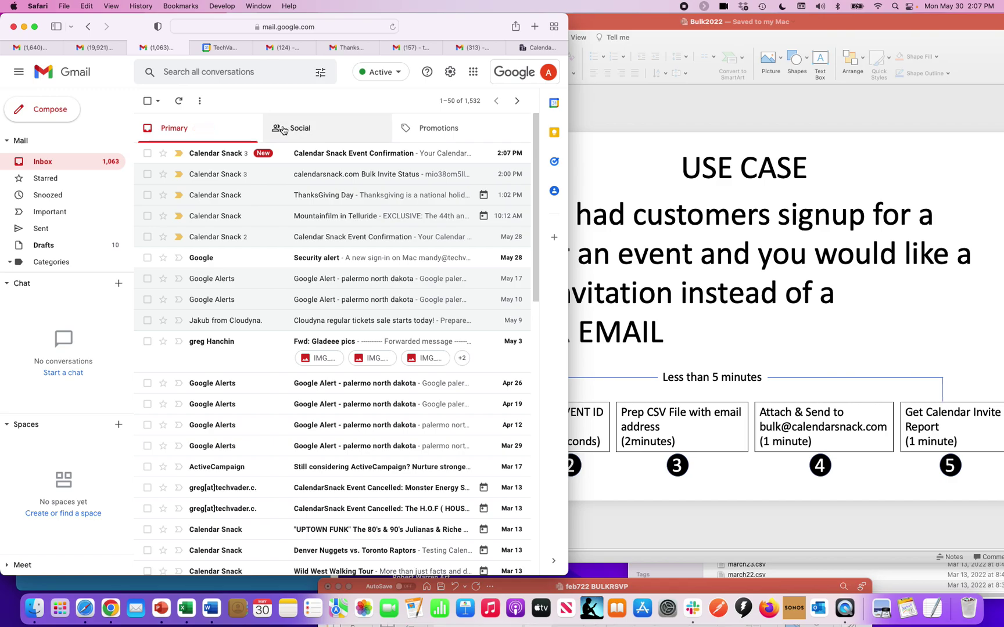
click(313, 158)
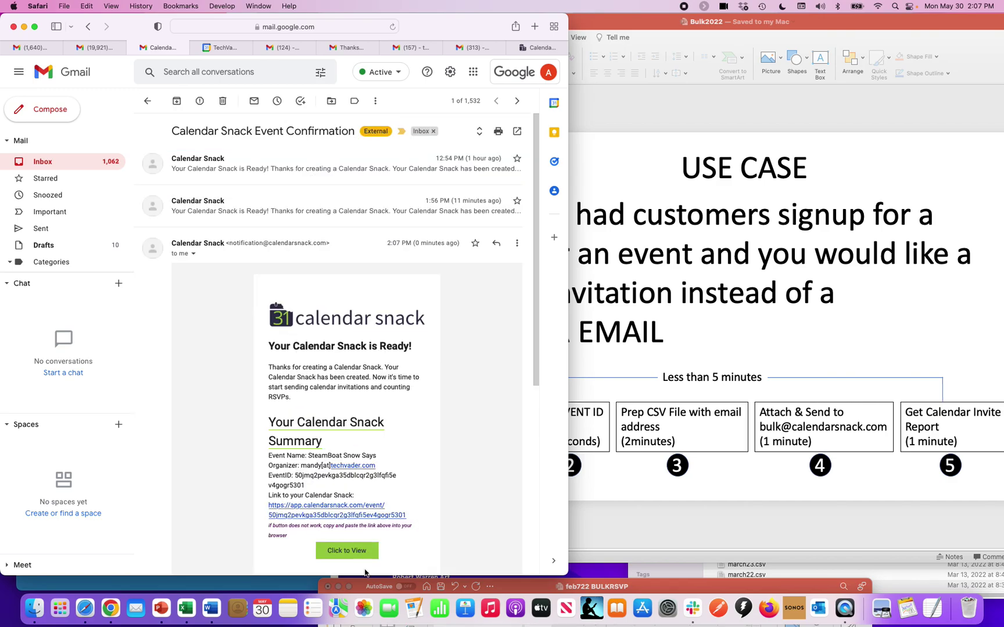
click(360, 556)
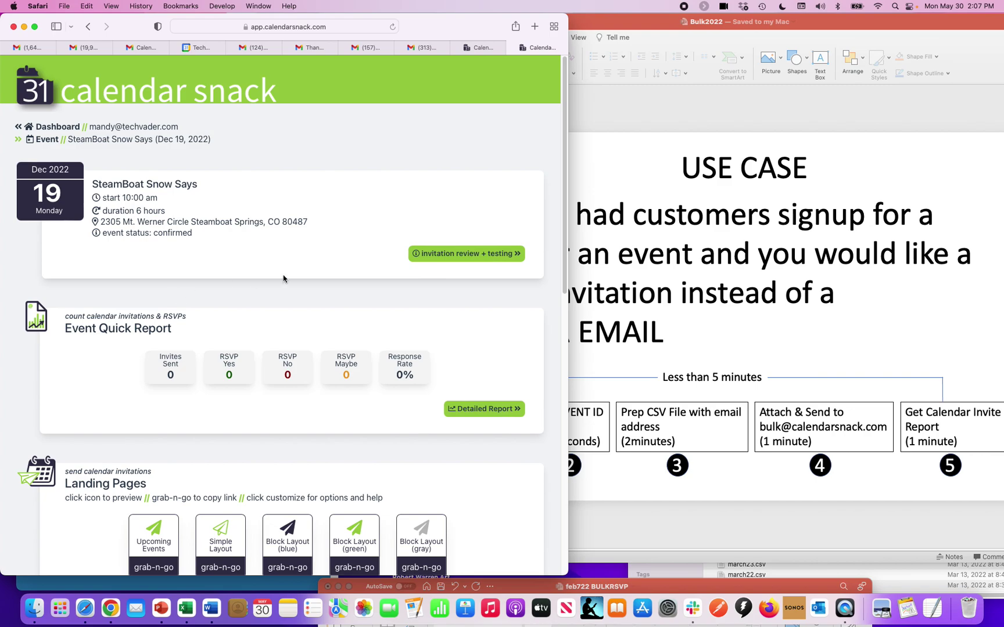
- Copy the EventID from the invitation review + testing page, then return to the Gmail confirmation email
click(429, 259)
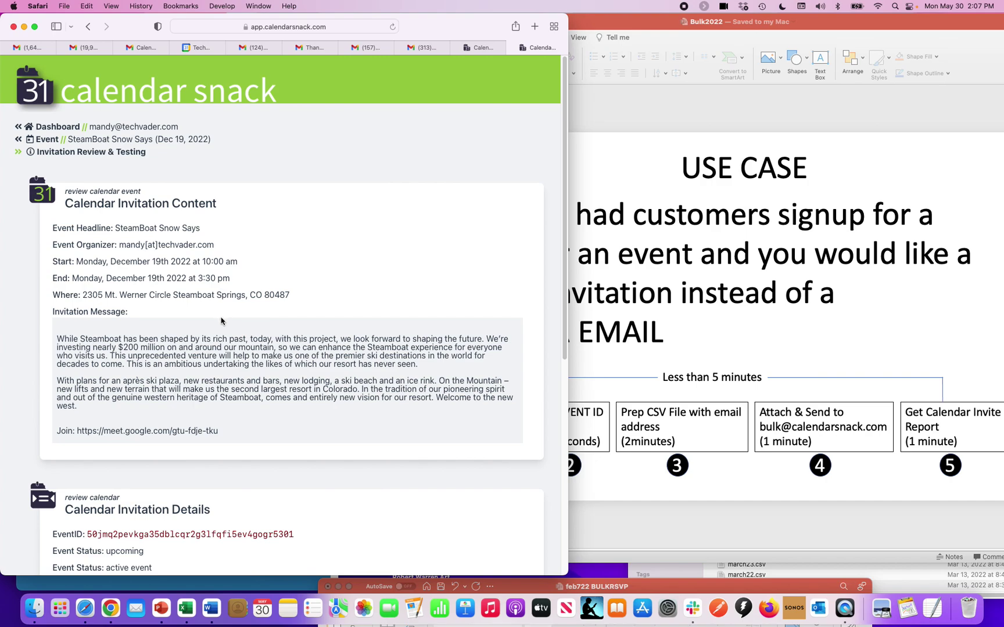
scroll(220, 314, down, 3)
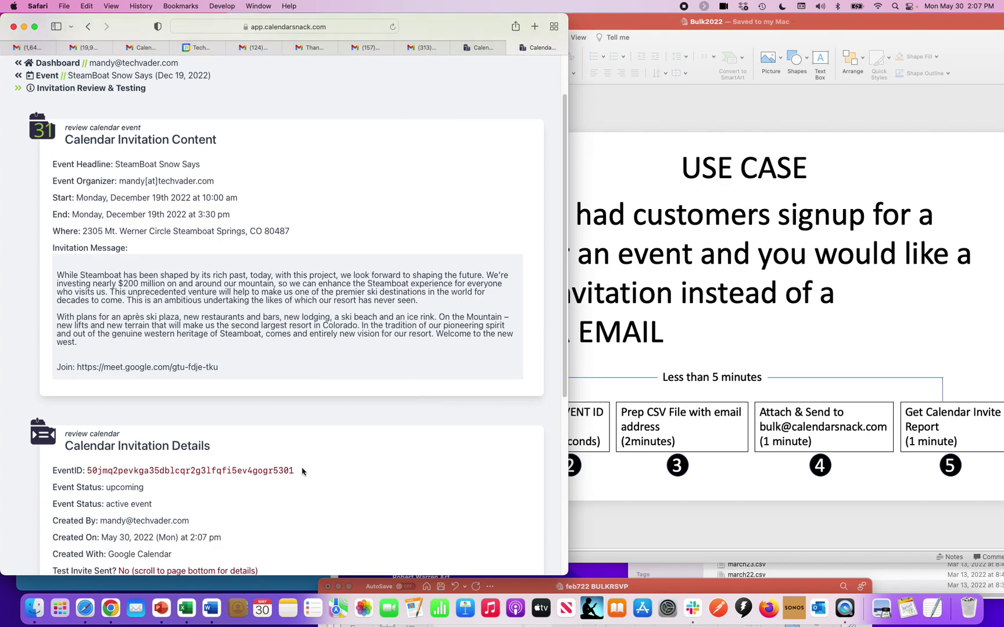
drag(305, 474, 90, 468)
key(super+c)
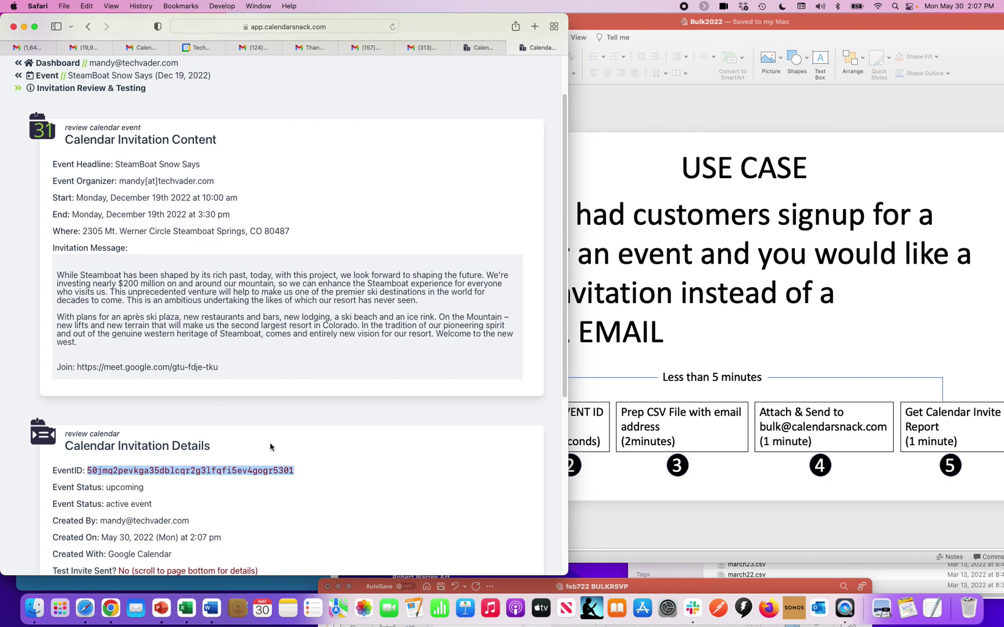
click(146, 49)
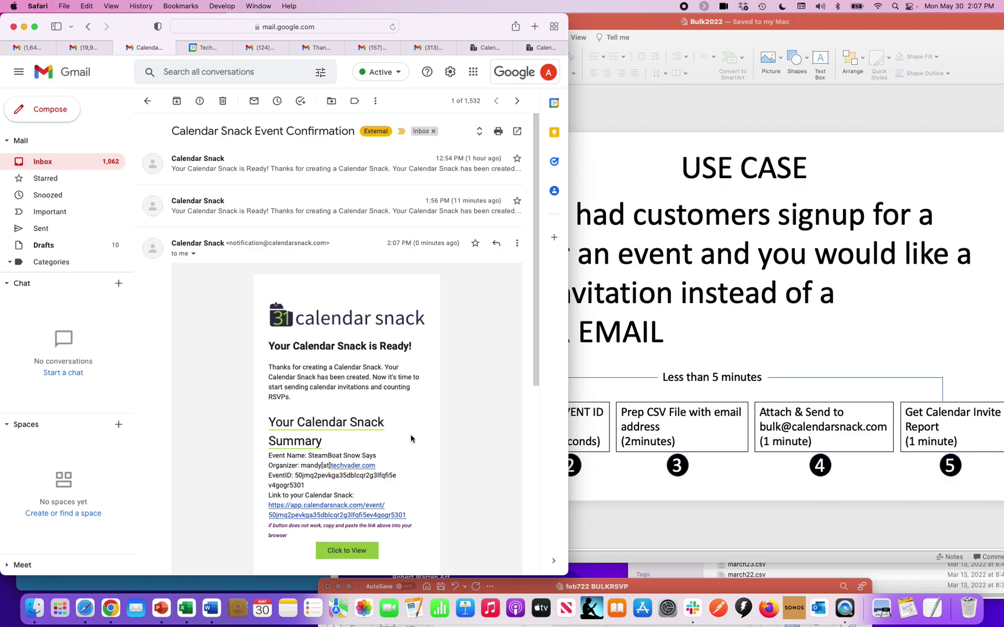
- Select the EventID in the email summary and bring the may31bulkmandy spreadsheet forward in Excel
scroll(412, 463, down, 1)
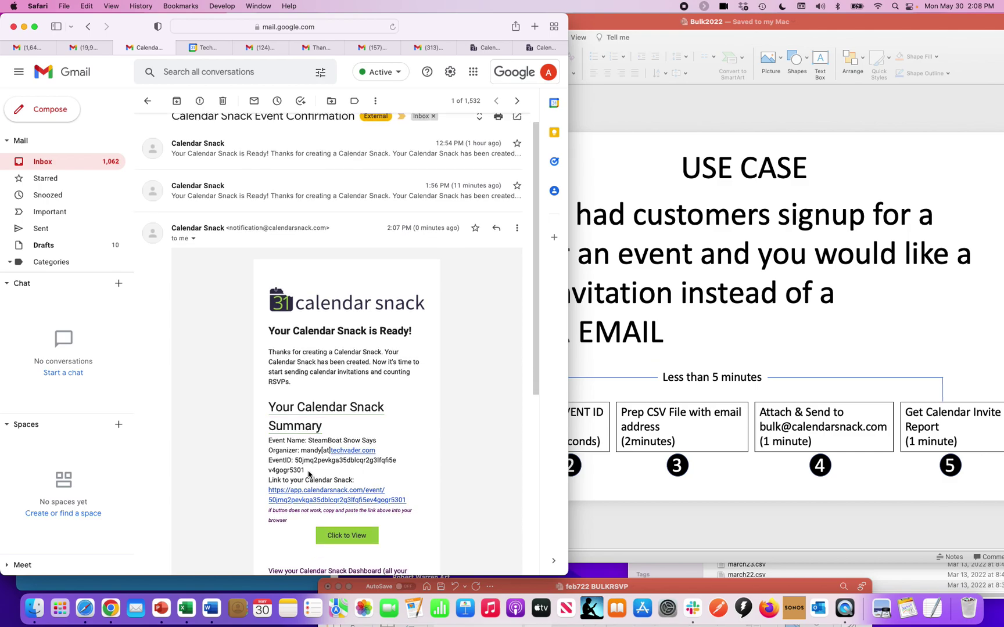
drag(308, 473, 295, 462)
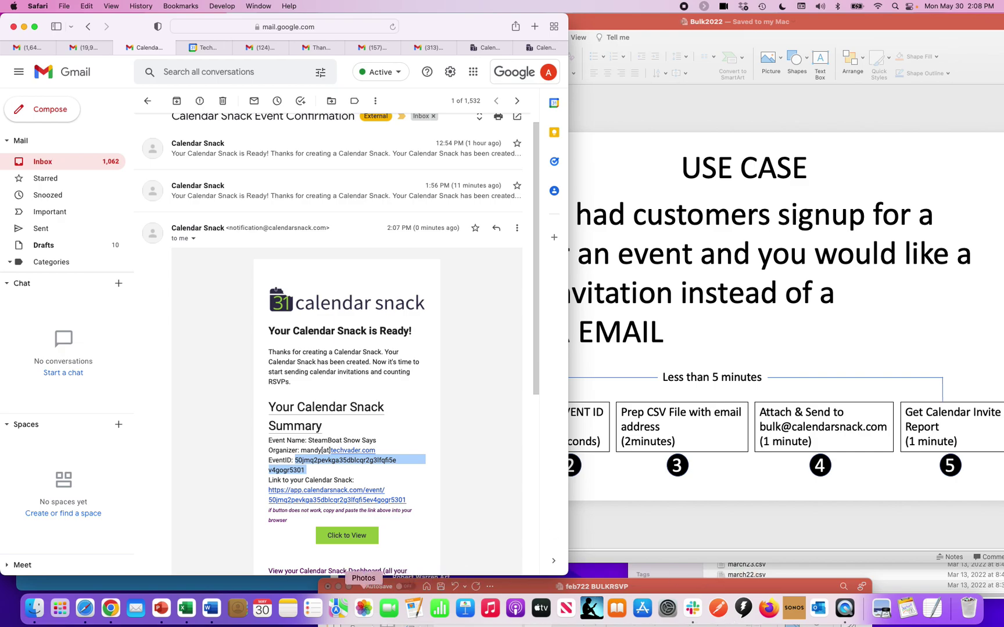
click(193, 613)
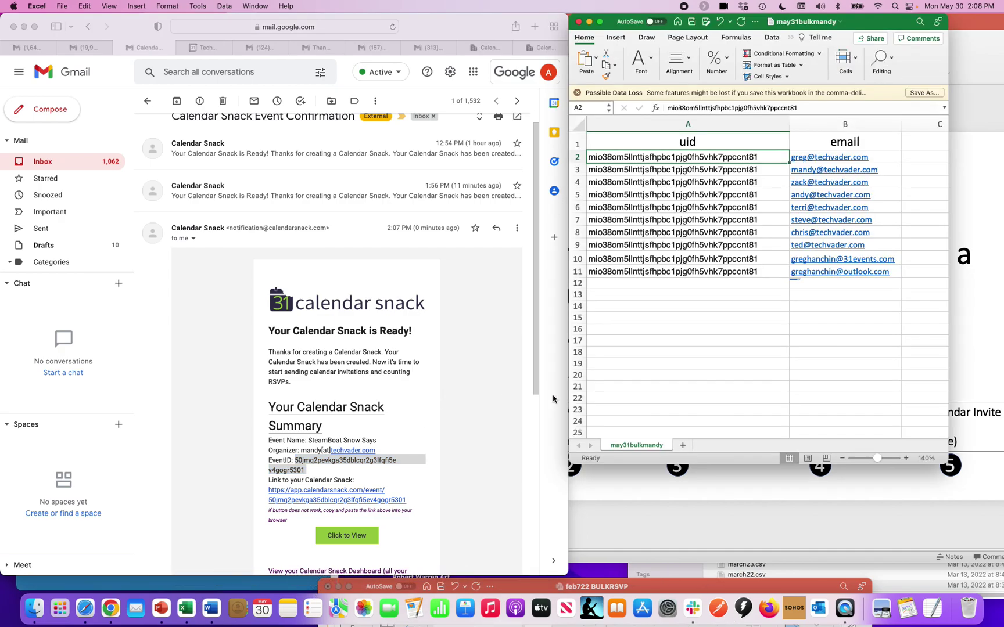
- Paste the copied EventID into cell A2
click(645, 375)
click(636, 156)
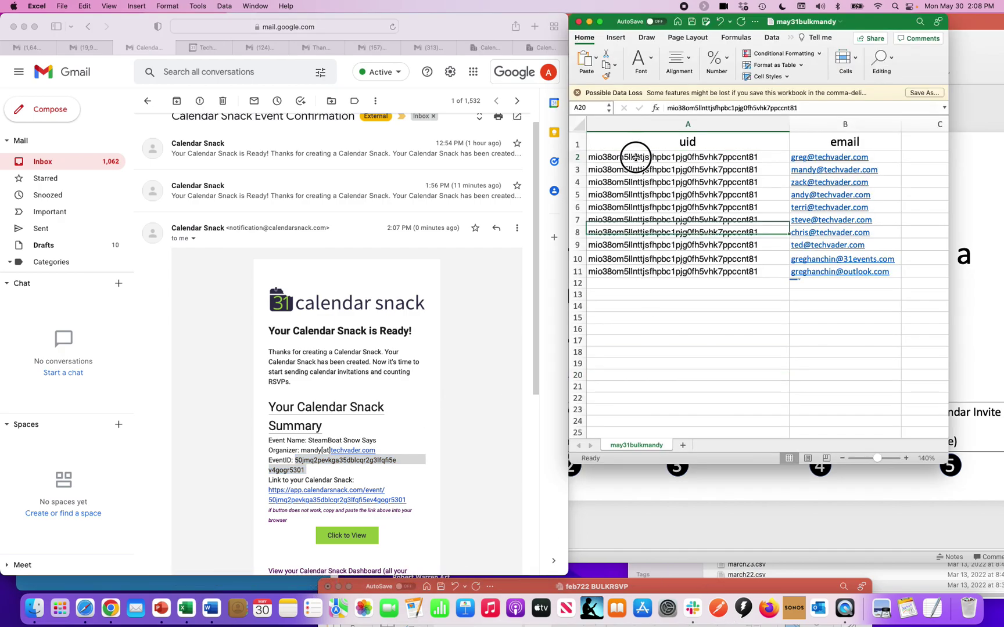
key(super+v)
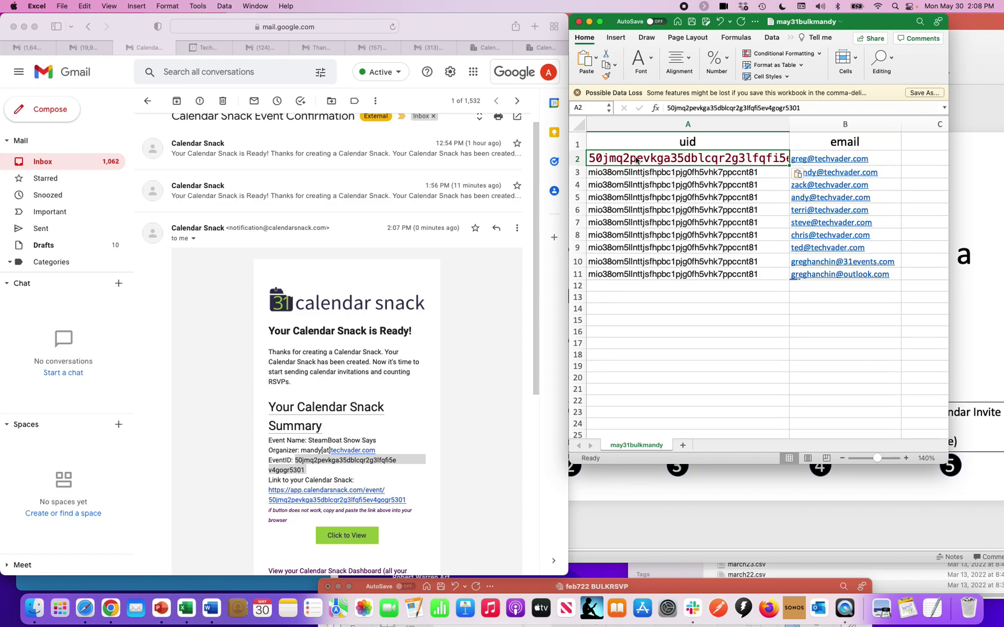
click(707, 375)
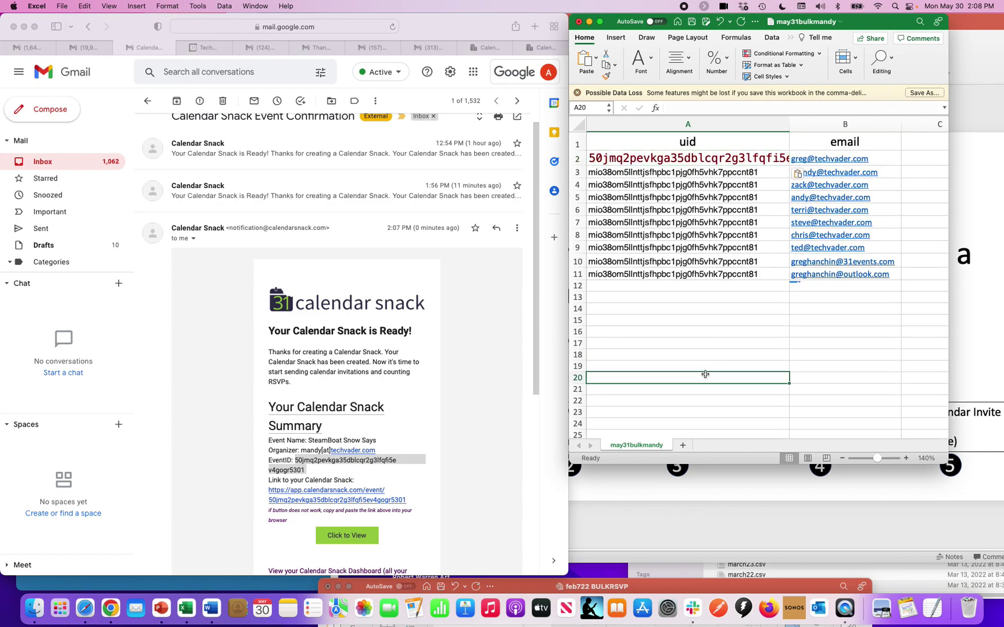
- Fill the EventID from A2 down through A11 with Edit > Fill > Down
click(671, 161)
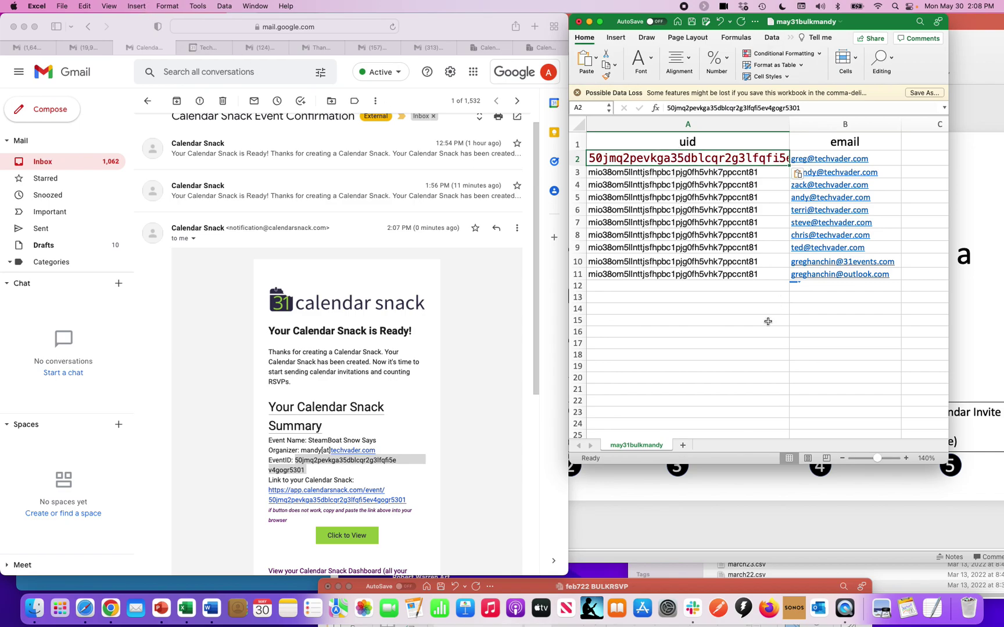
click(767, 321)
click(715, 158)
drag(715, 159, 728, 272)
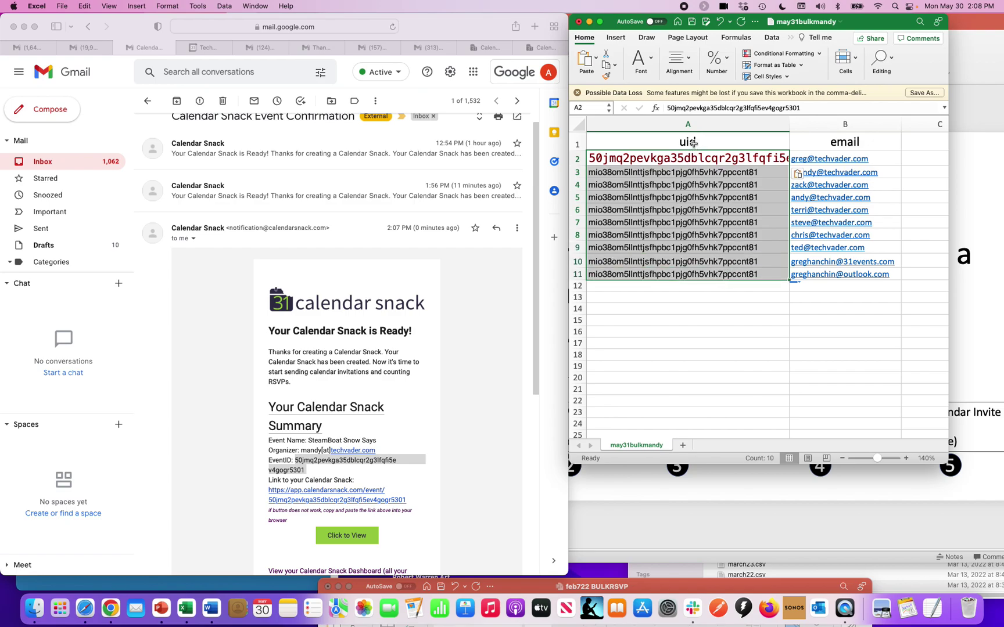
click(61, 6)
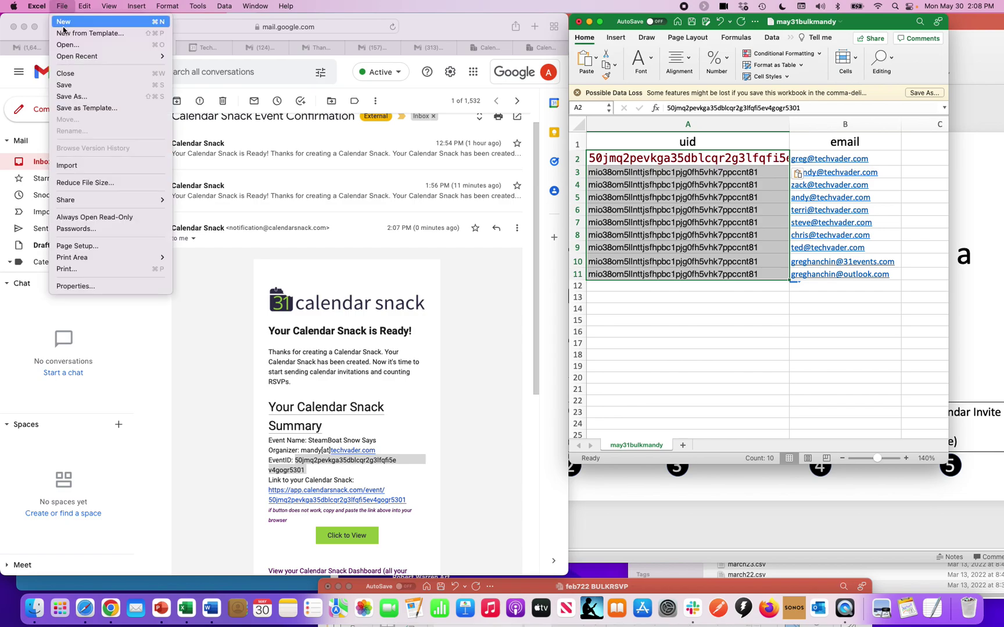
mouse_move(85, 6)
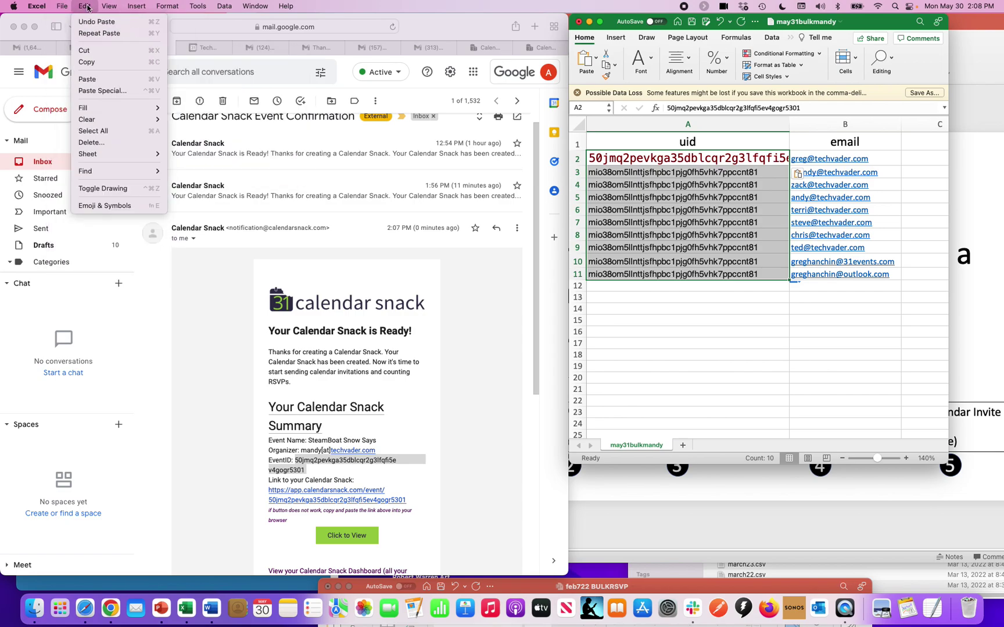
mouse_move(91, 108)
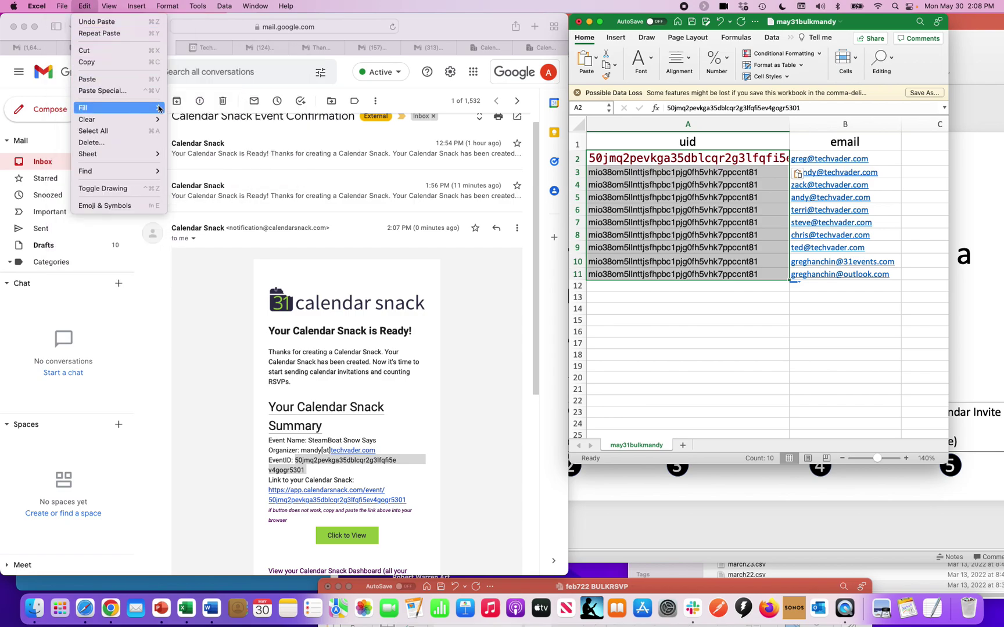
click(180, 108)
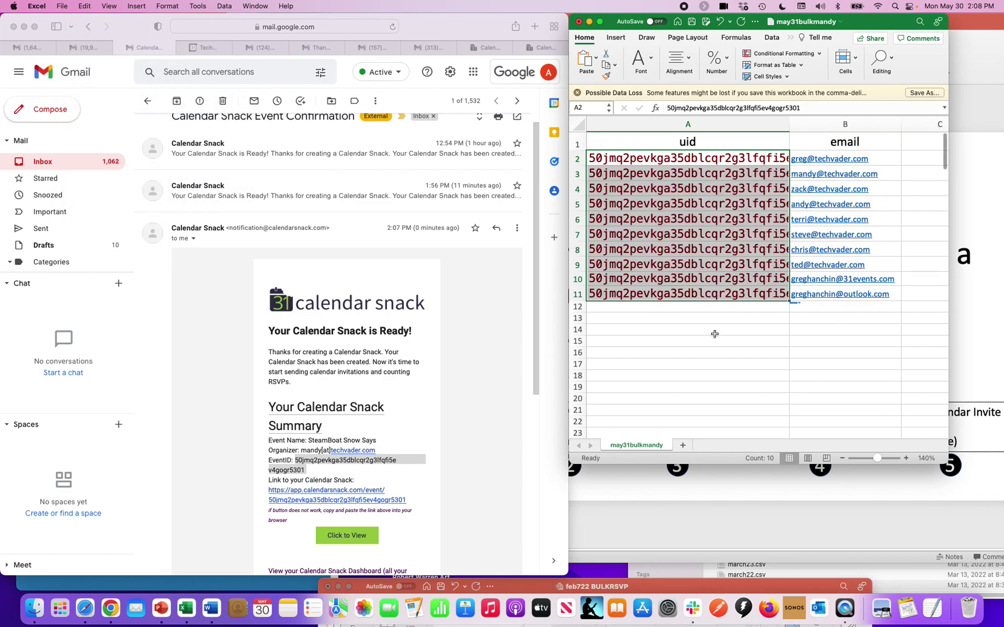
click(719, 356)
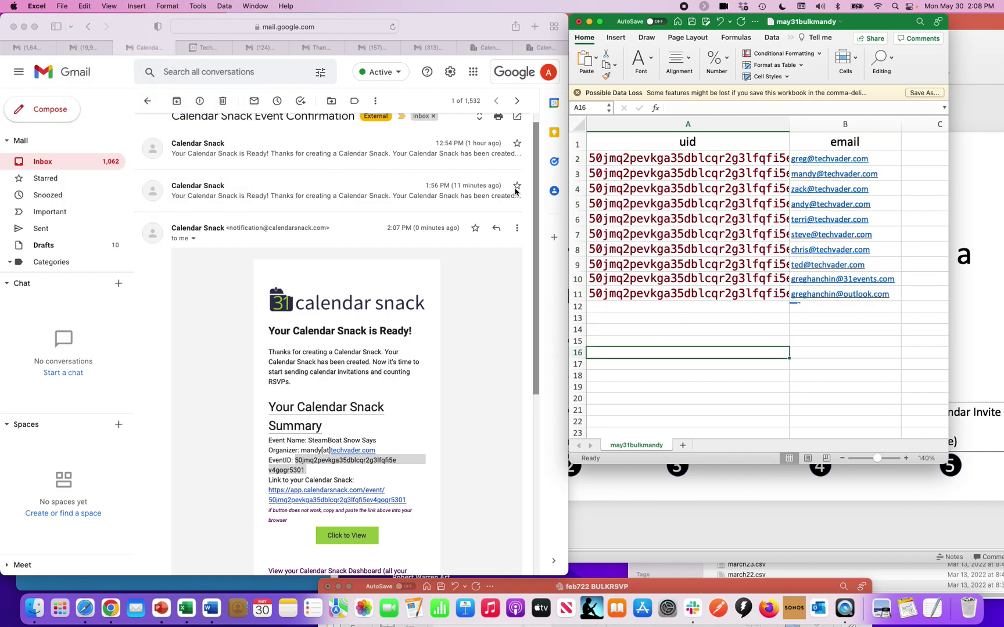
- Save the sheet as Testbulkmay.csv in CSV UTF-8 format in the BULK folder
click(70, 5)
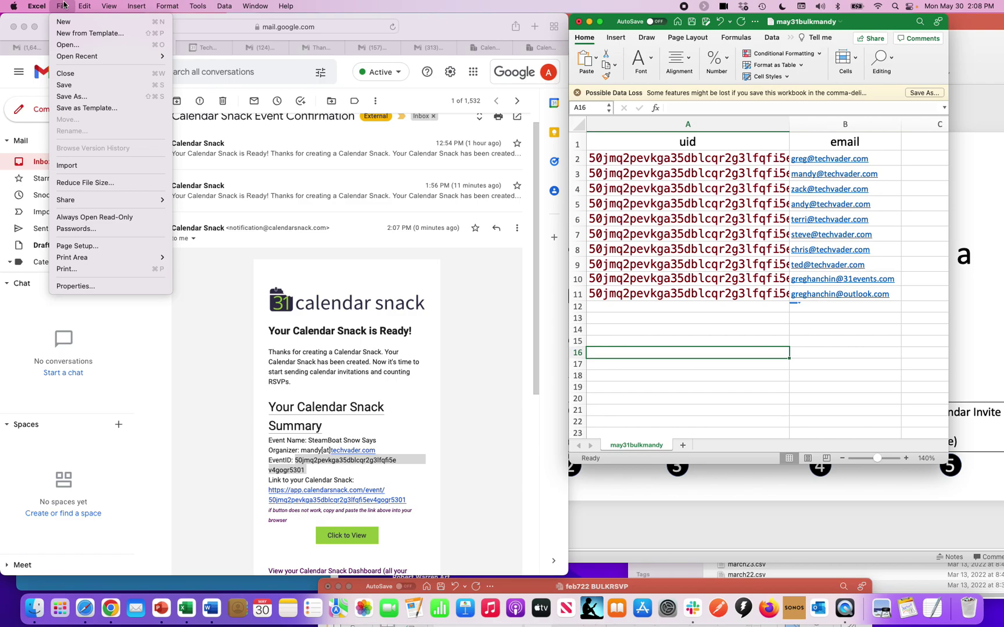
click(76, 95)
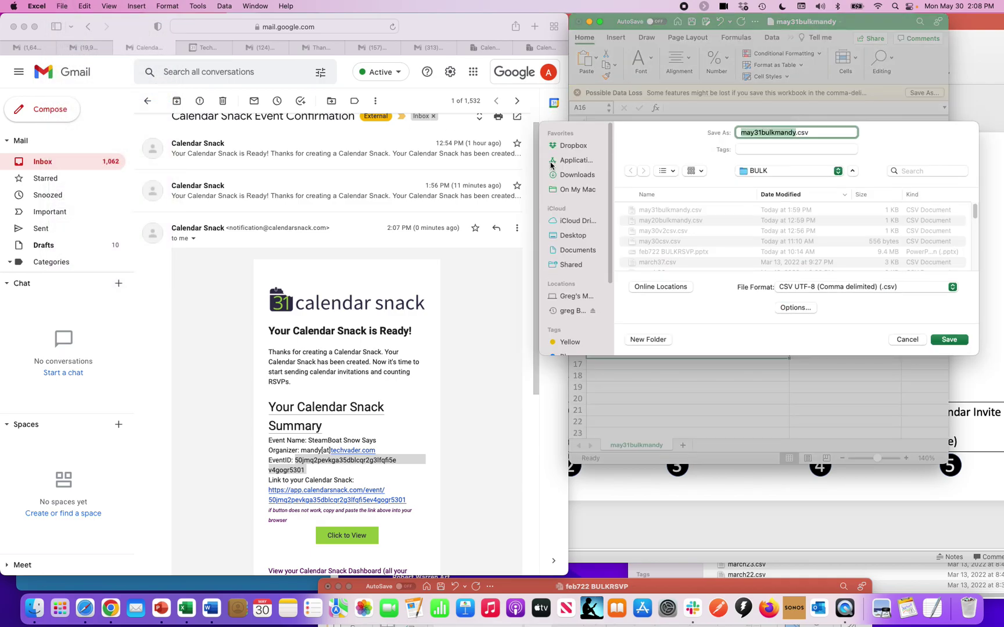
click(807, 133)
drag(796, 133, 733, 135)
text(Test bulkm)
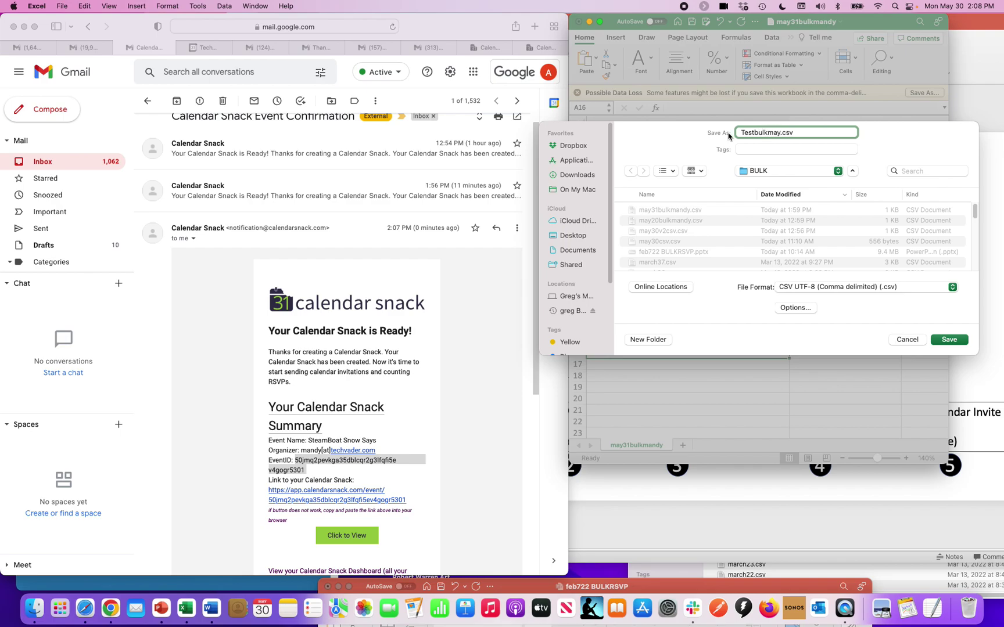
click(949, 339)
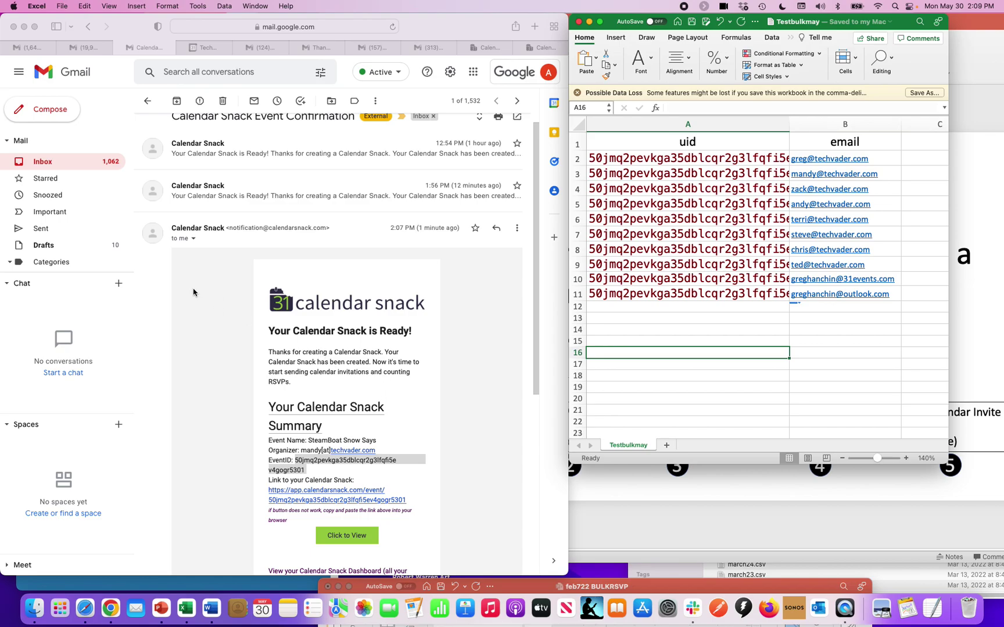
click(68, 114)
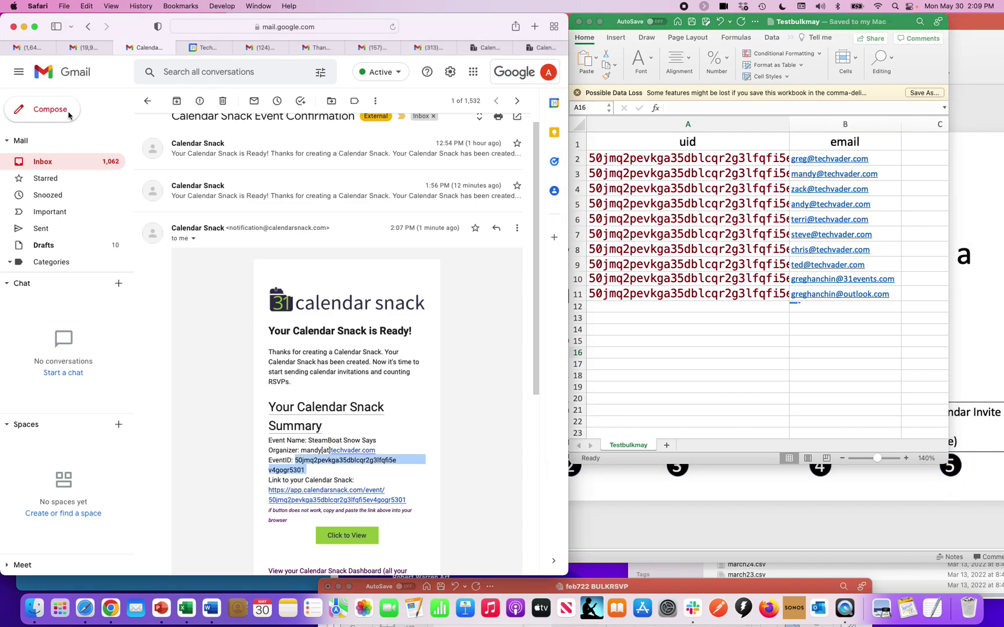
click(68, 113)
text(bulk)
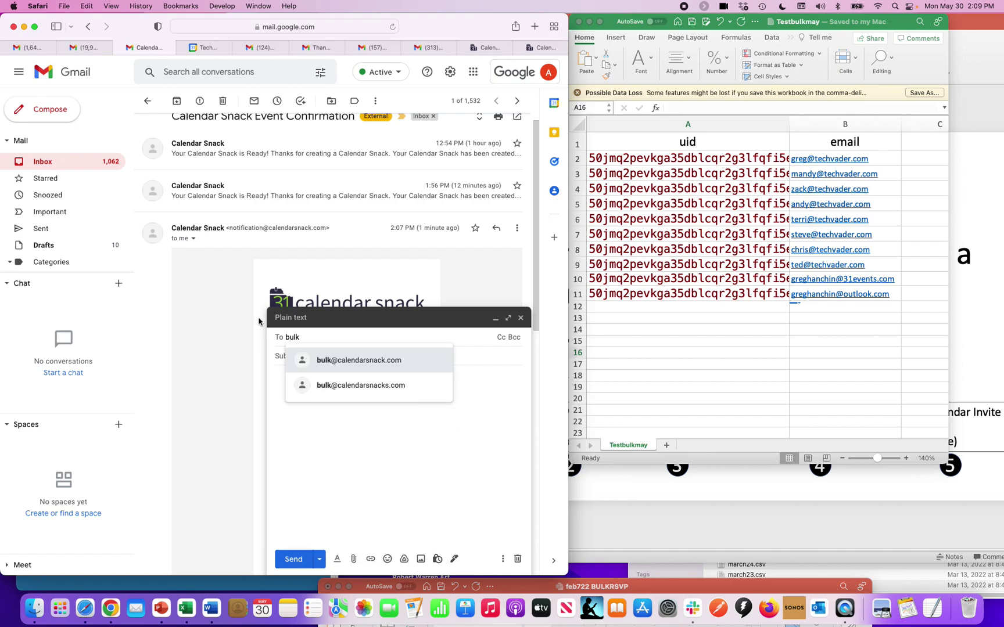
click(359, 361)
click(315, 355)
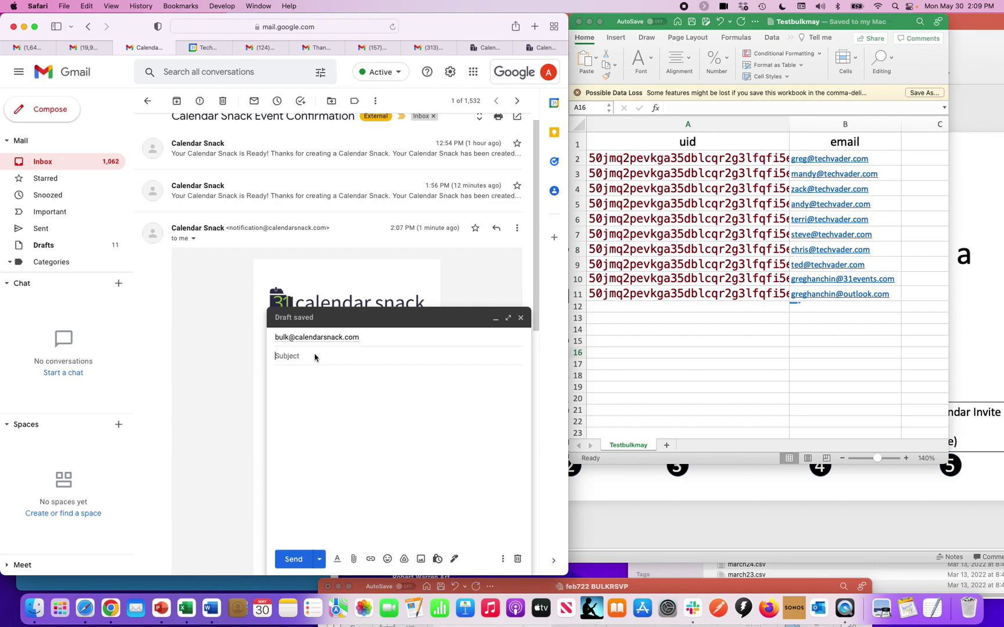
text(test)
- Attach Testbulkmay.csv, send the email, and reopen the Calendar Snack Event Confirmation email
click(275, 375)
click(352, 559)
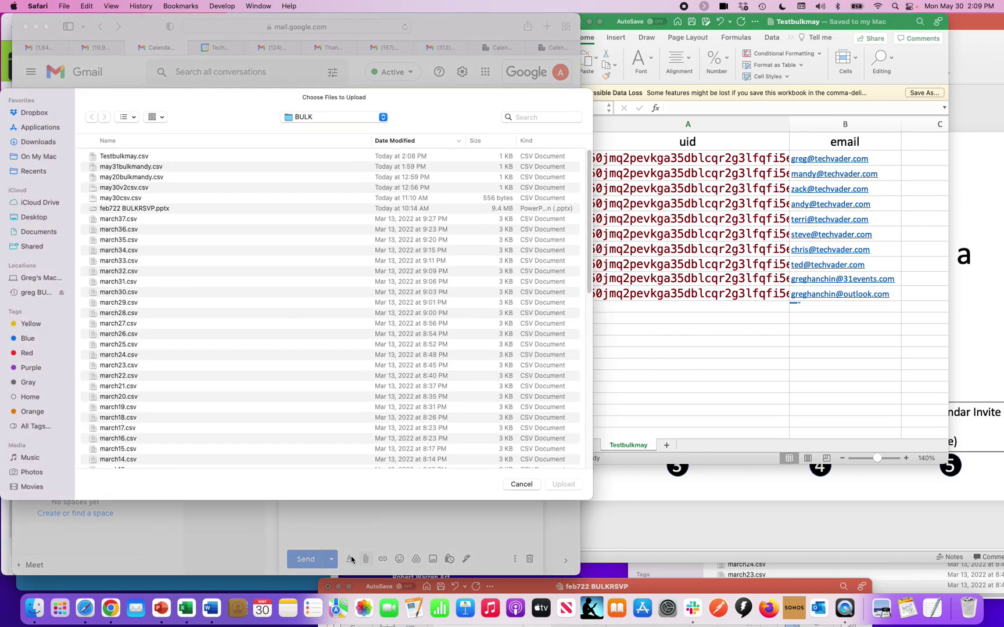
double_click(139, 158)
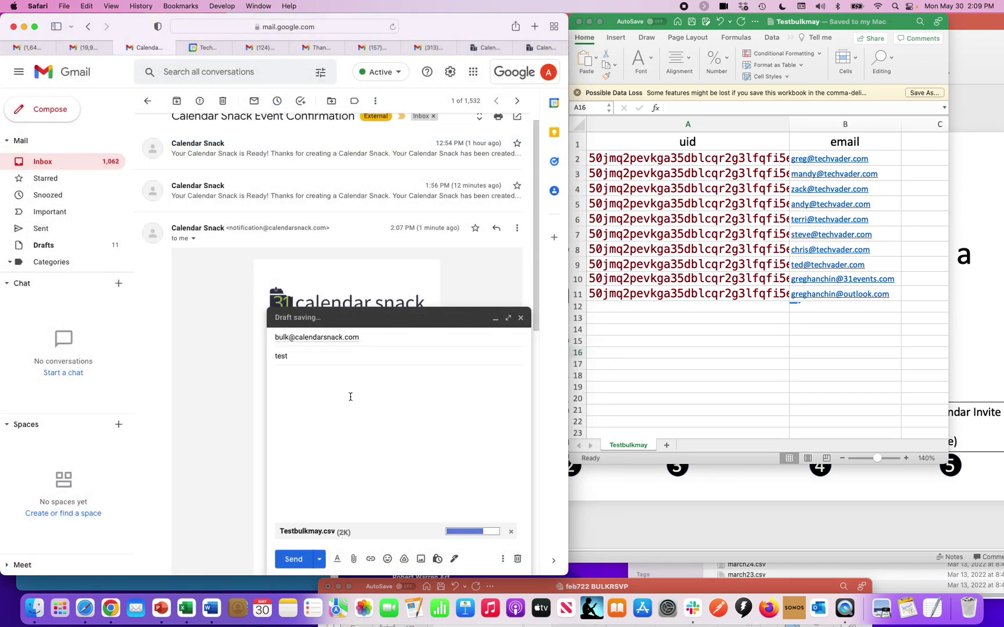
click(294, 559)
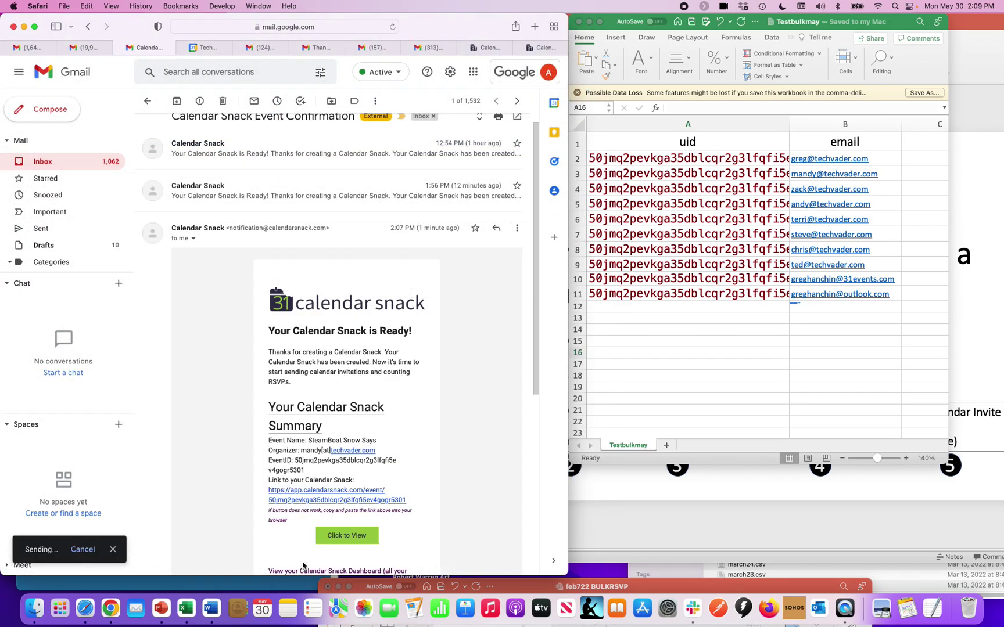
click(68, 163)
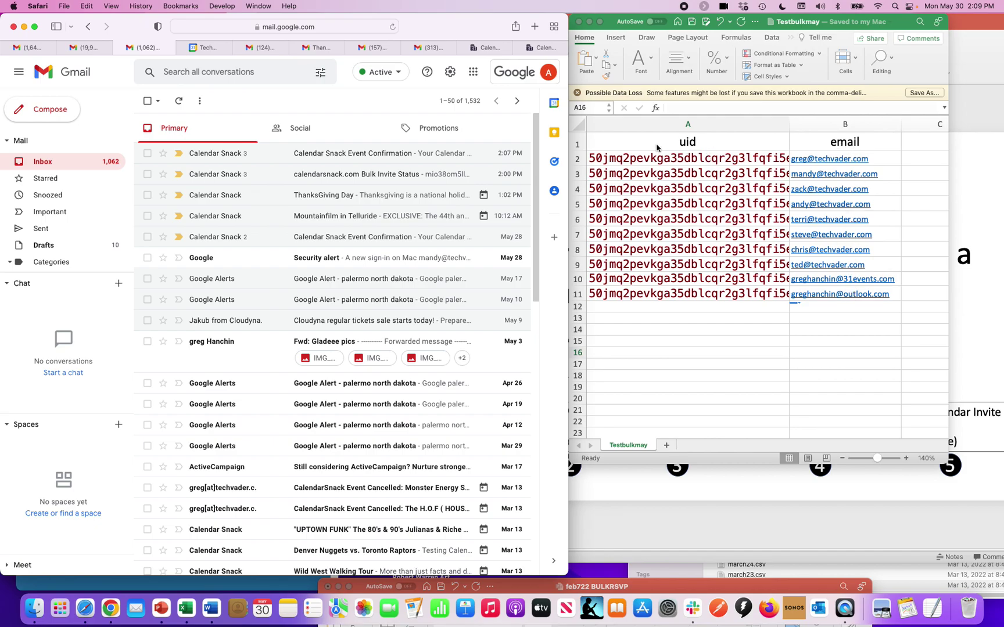
click(388, 162)
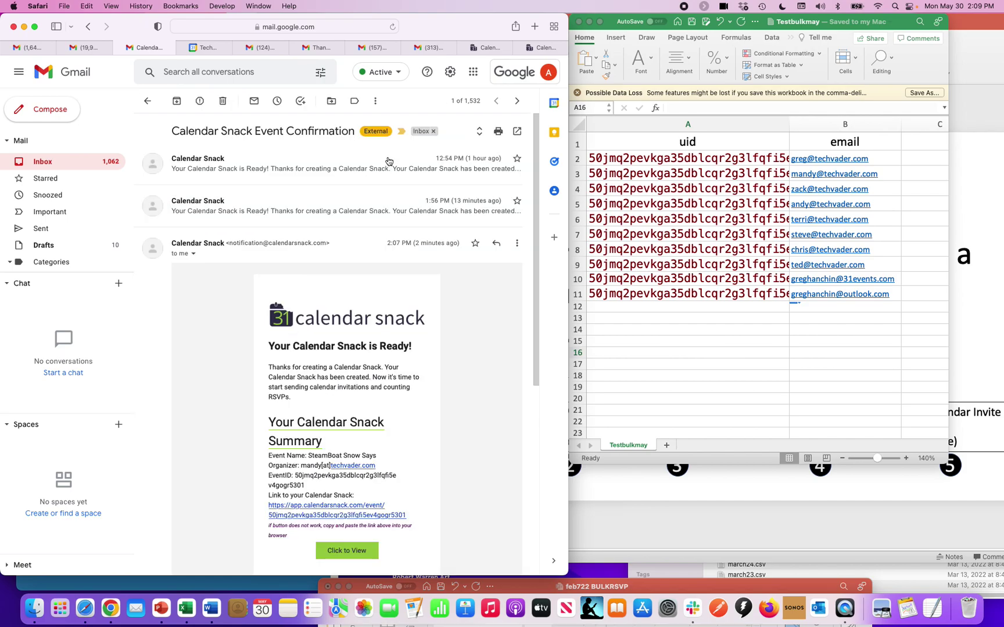
- Open the SteamBoat Snow Says dashboard from the email and reload it five times; invites still 0
click(340, 551)
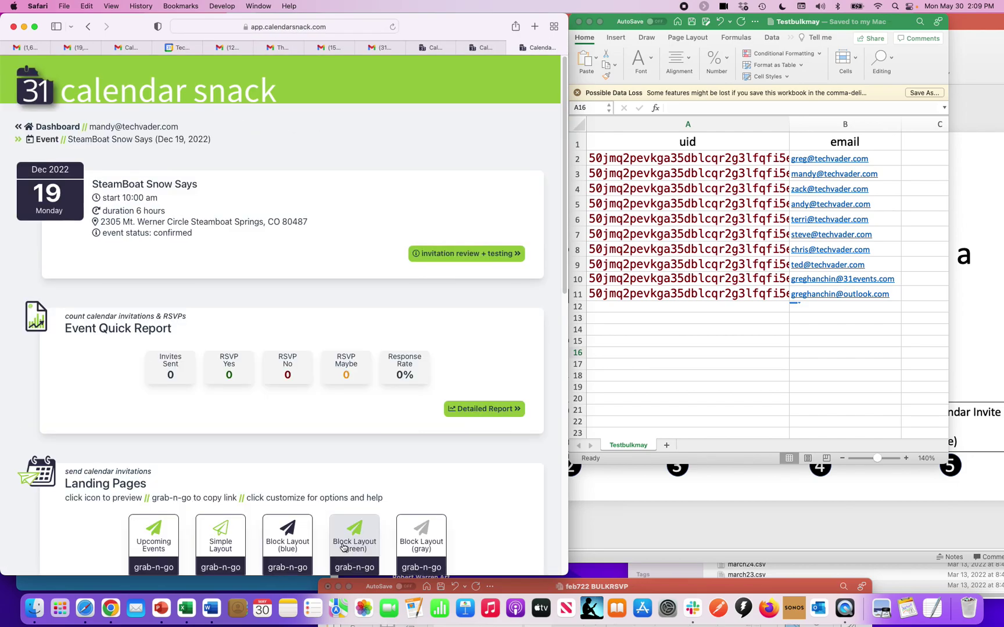
click(347, 30)
key(Return)
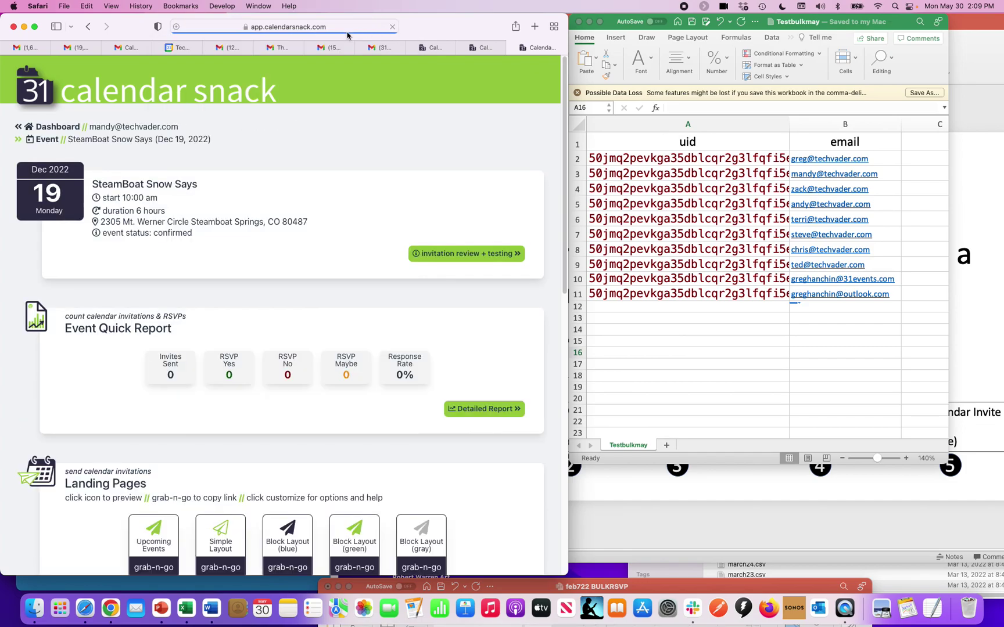
click(331, 28)
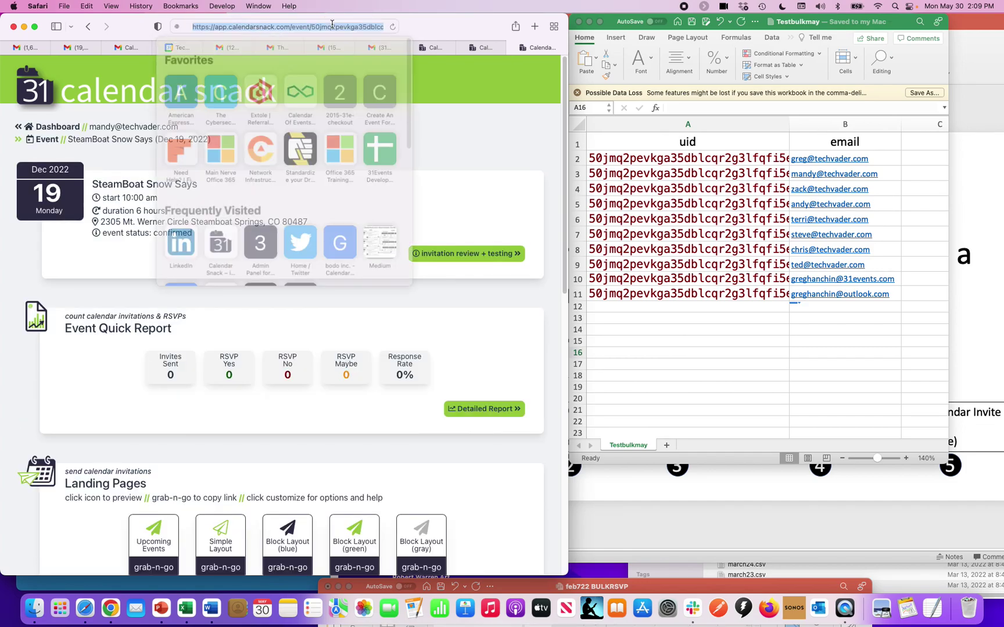
key(Return)
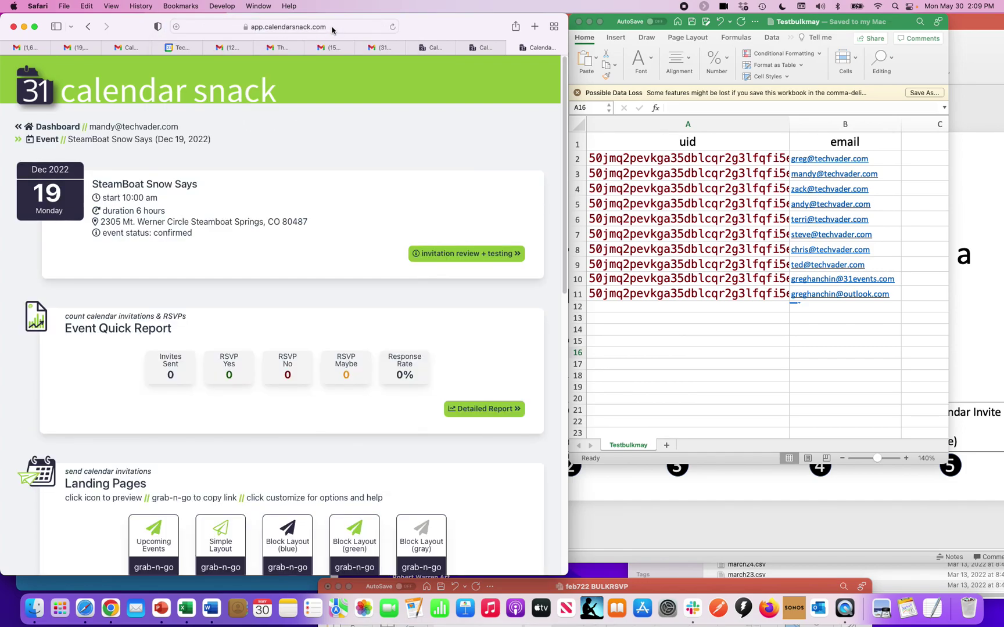
click(332, 28)
key(Return)
click(332, 27)
key(Return)
click(354, 29)
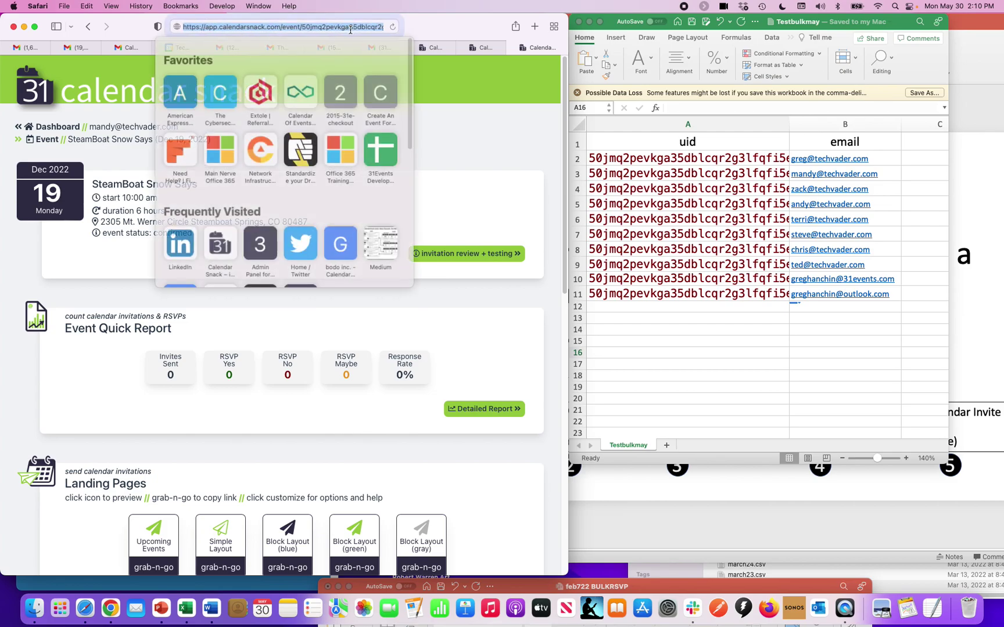
key(Return)
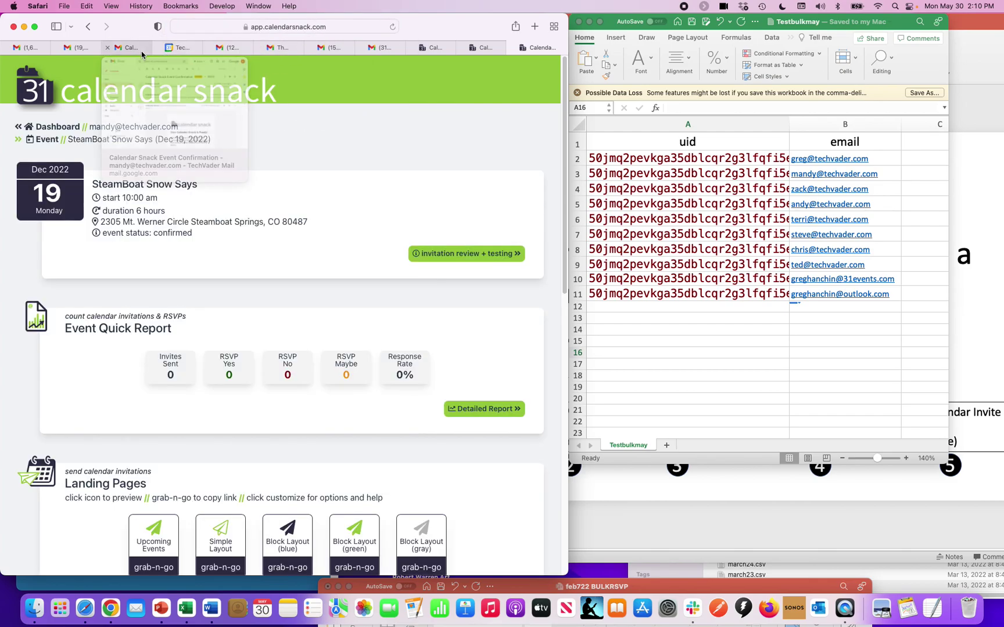
- Read the Bulk Invite Status email reporting 10 invites sent, then return to the Calendar Snack tab
click(141, 50)
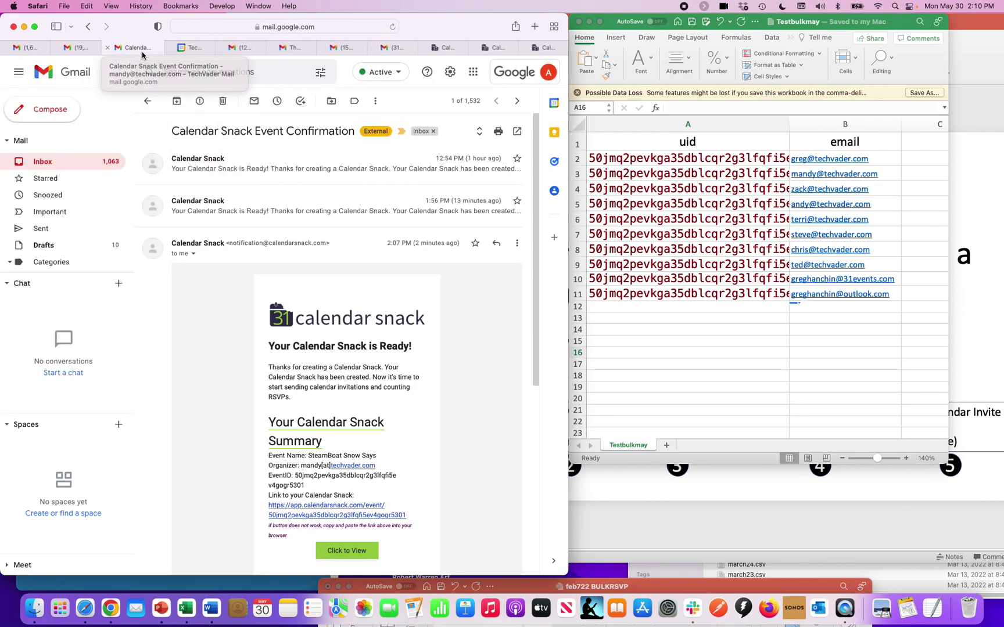
click(77, 167)
click(333, 169)
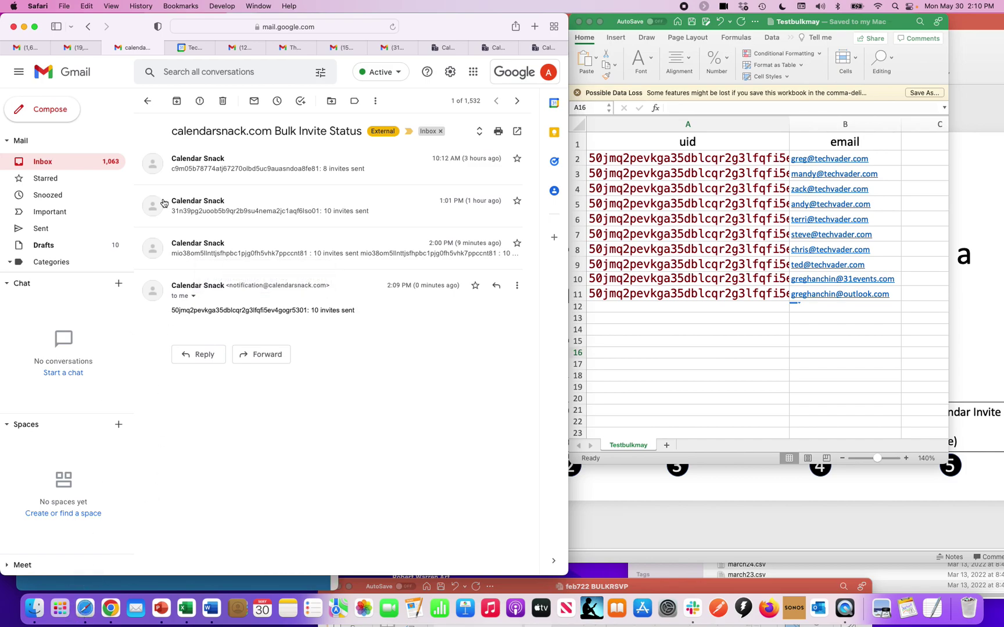
click(436, 47)
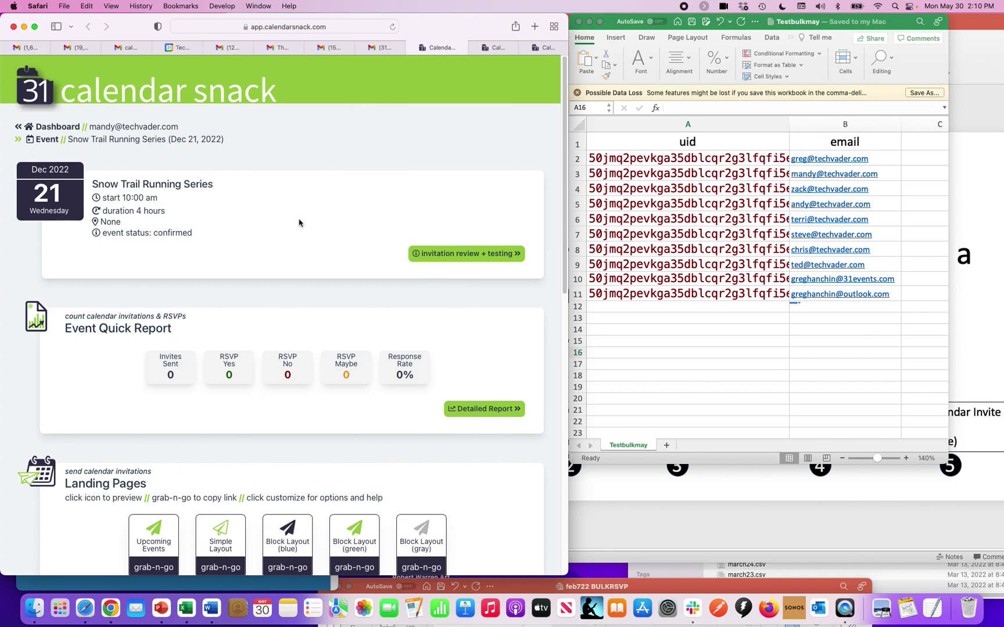
- Open the SteamBoat Snow Says event page in Calendar Snack
click(493, 47)
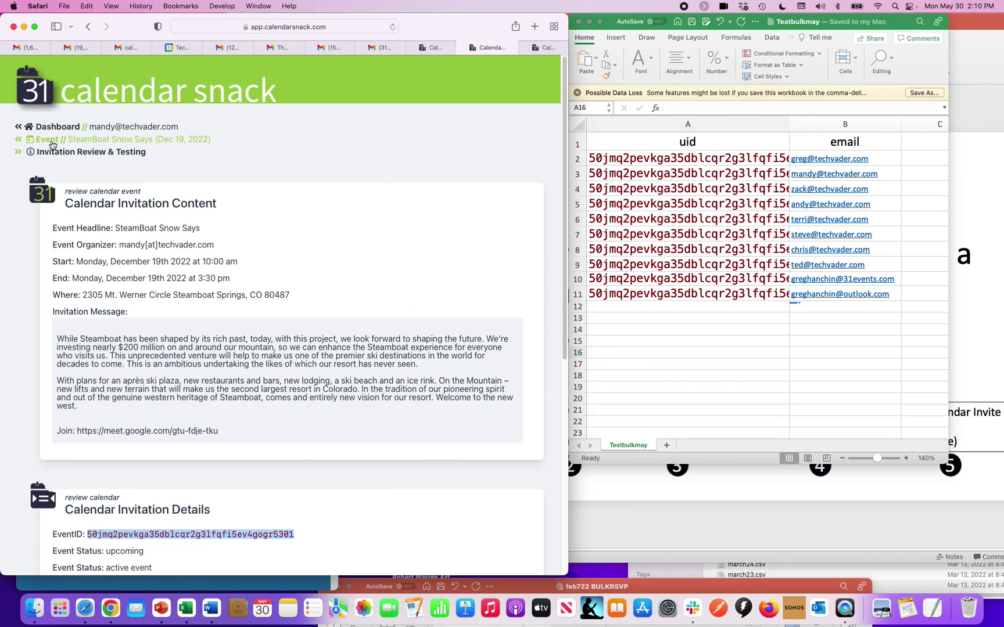
click(51, 144)
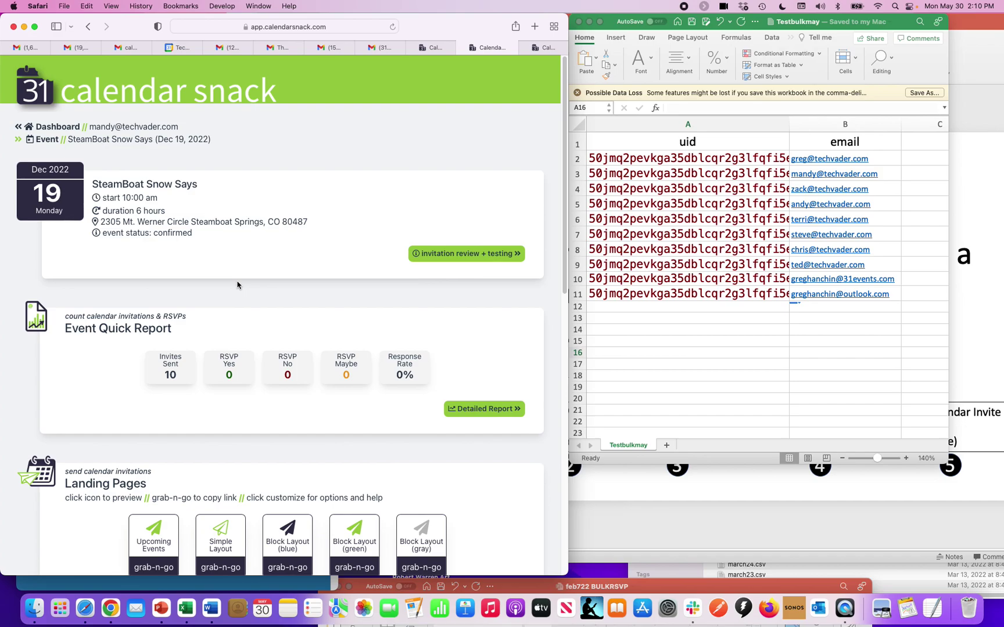
click(442, 254)
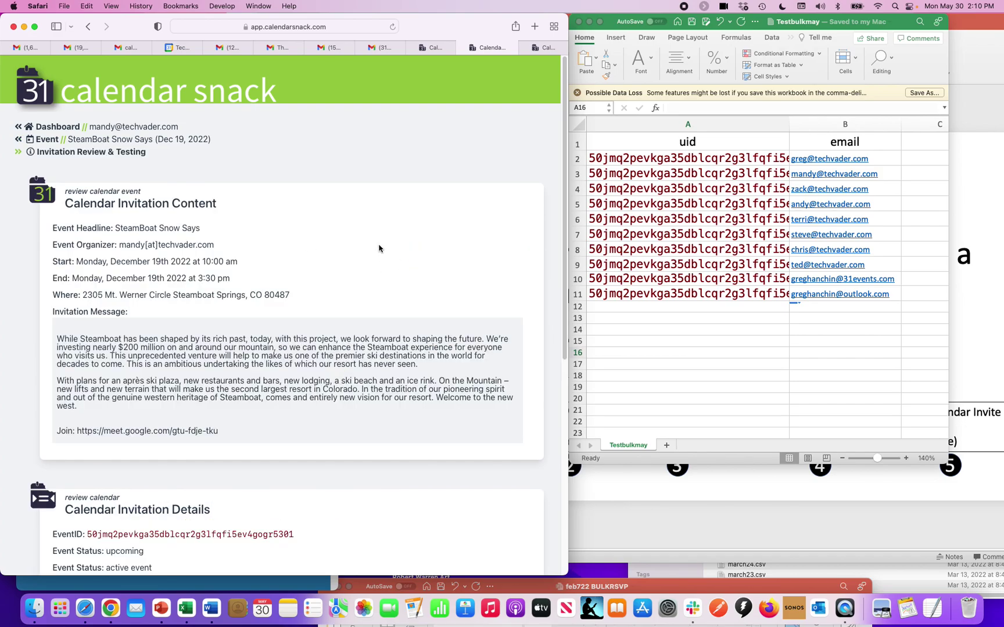
scroll(347, 213, down, 6)
scroll(347, 214, up, 6)
click(87, 140)
scroll(230, 374, down, 7)
scroll(231, 373, up, 6)
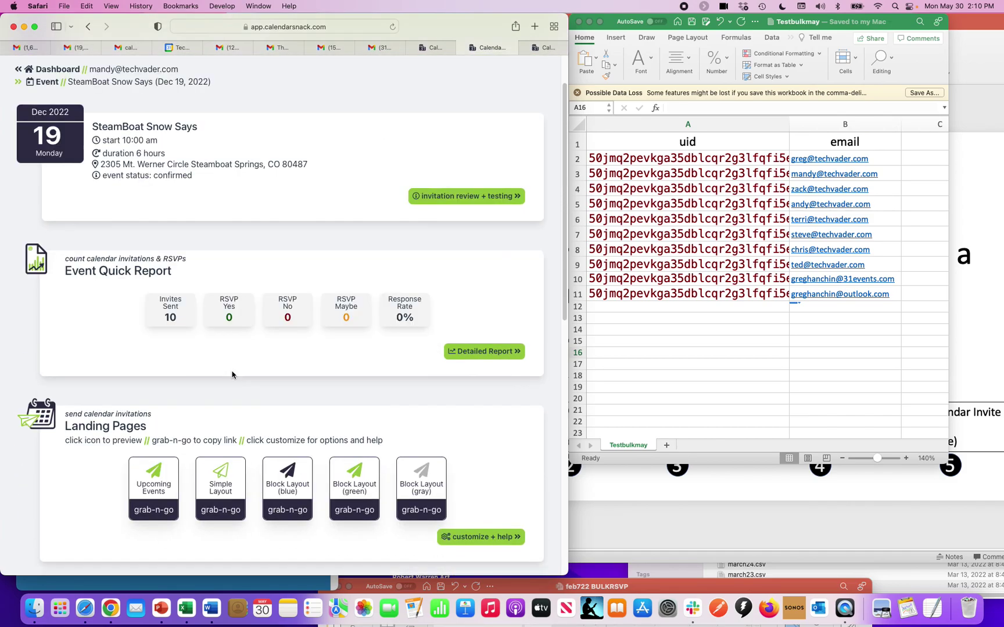
- Show the detailed report's ten invitees with no RSVP, then bring the Bulk2022 deck forward
click(476, 352)
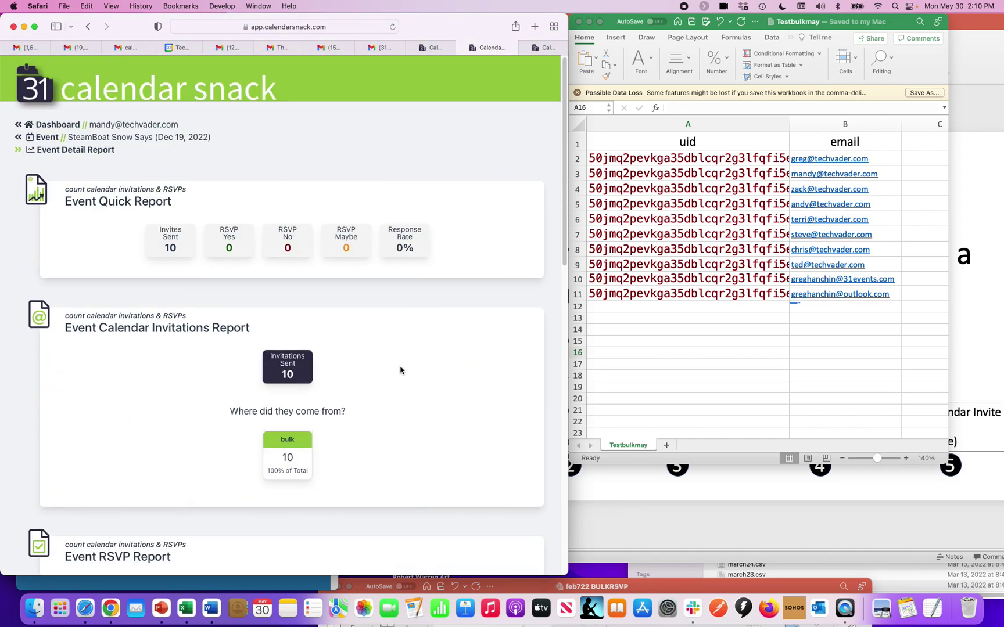
scroll(403, 368, down, 10)
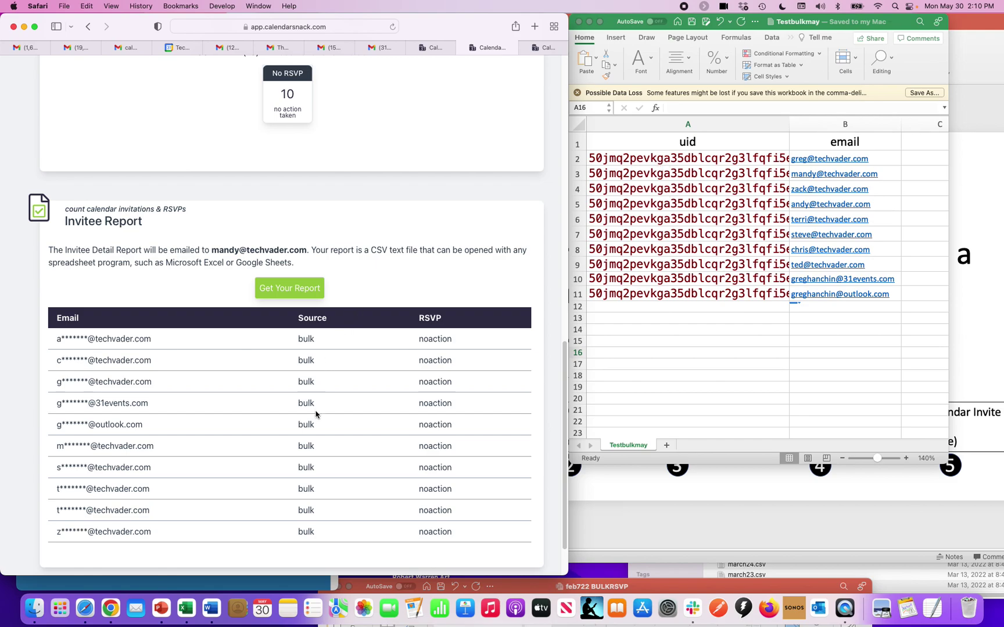
click(169, 611)
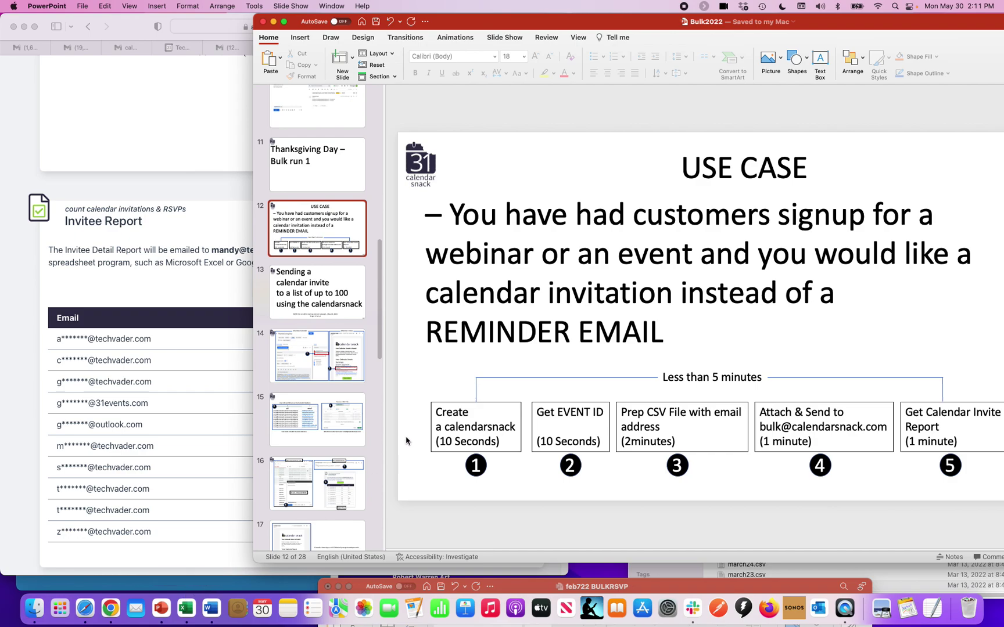
- Return to the Calendar Snack report showing 10 bulk invitations sent and 0 RSVPs
click(486, 337)
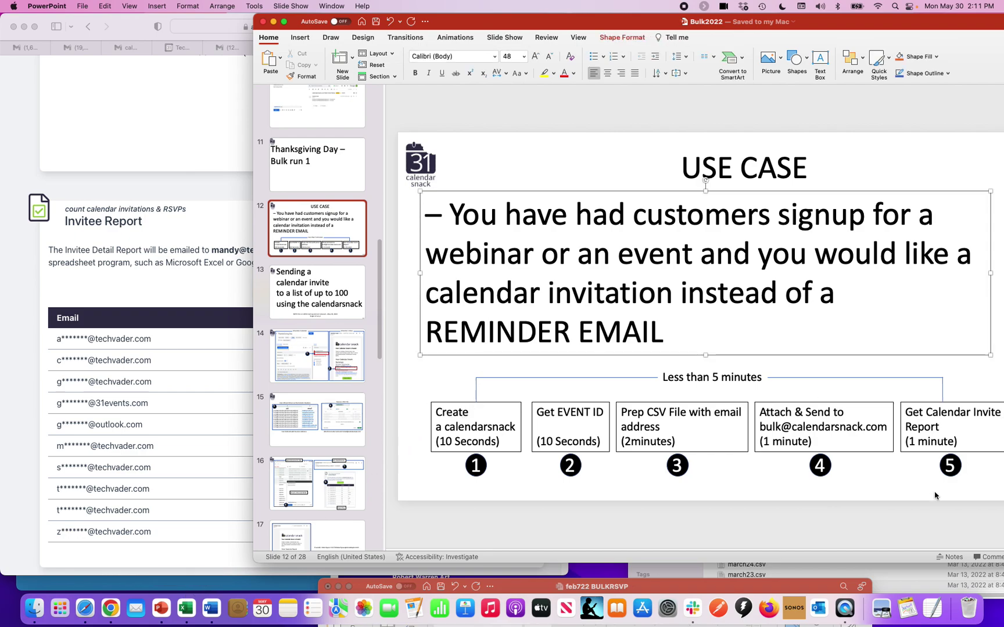
click(173, 185)
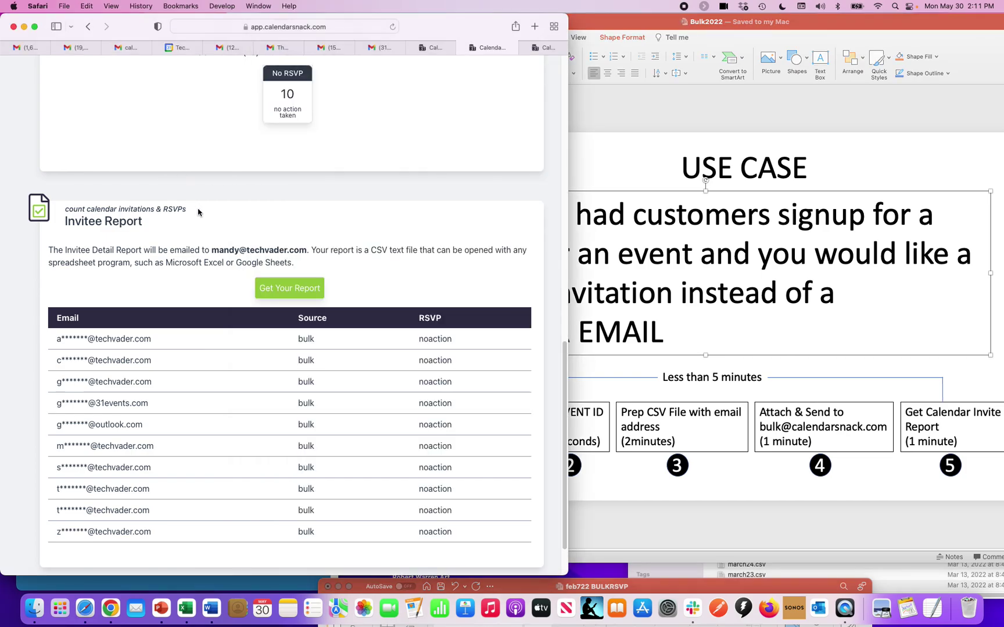
scroll(201, 216, up, 10)
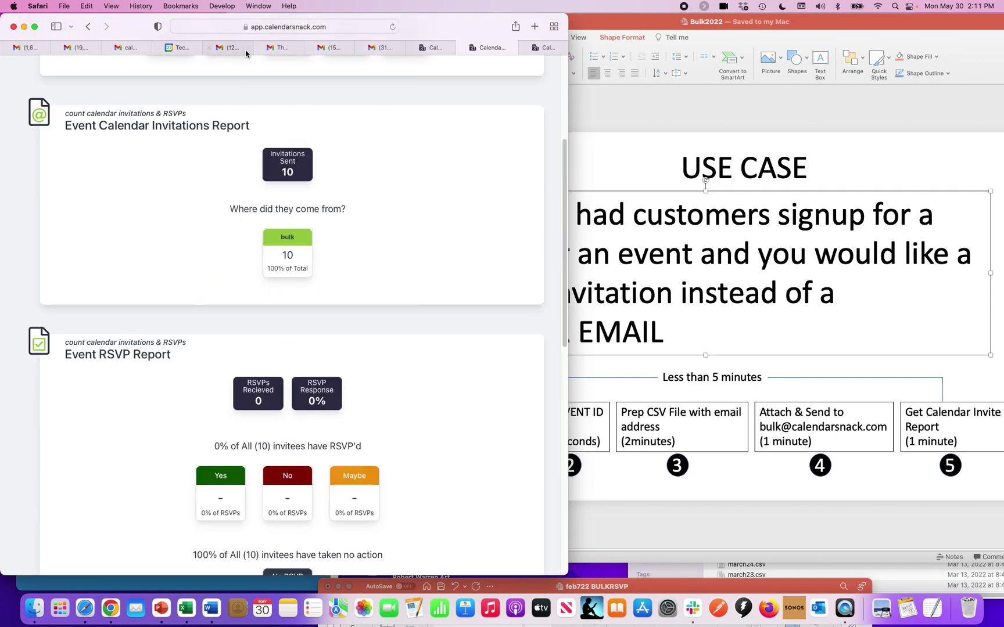
- Answer the SteamBoat Snow Says invitation with Maybe from the first invitee's Gmail
click(243, 49)
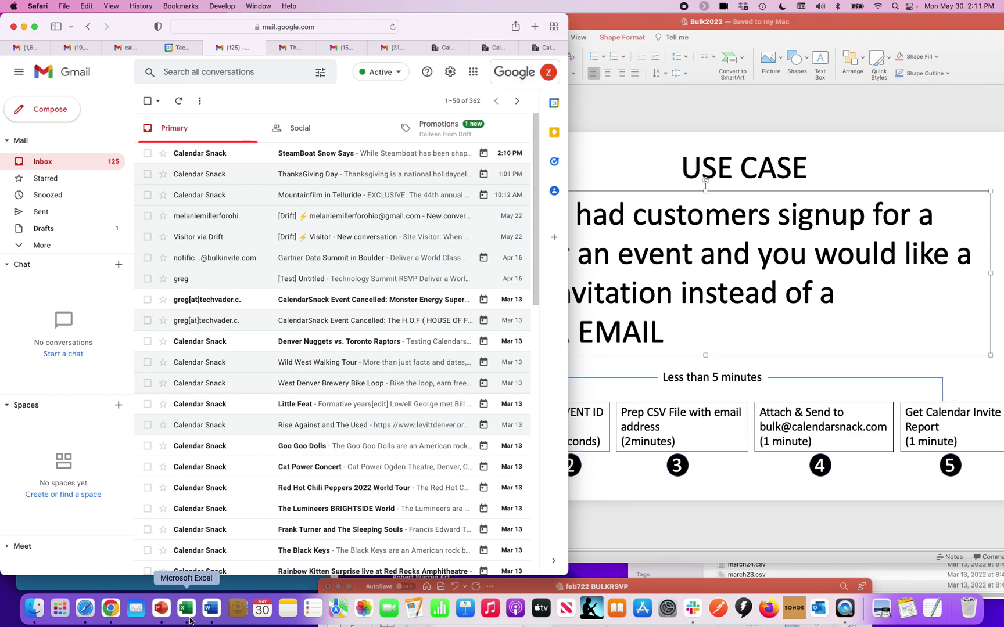
click(533, 72)
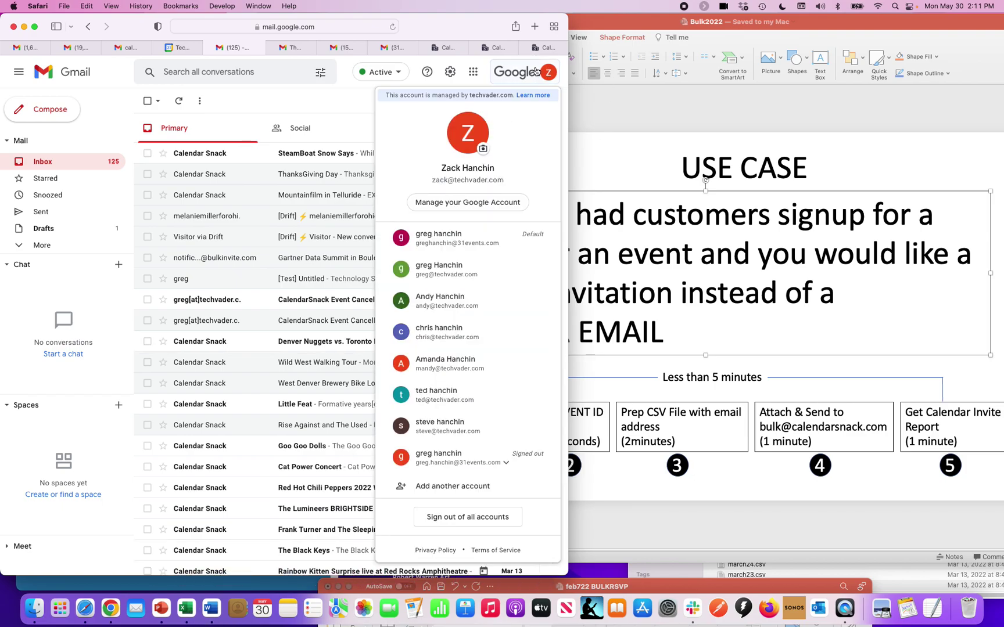
click(534, 71)
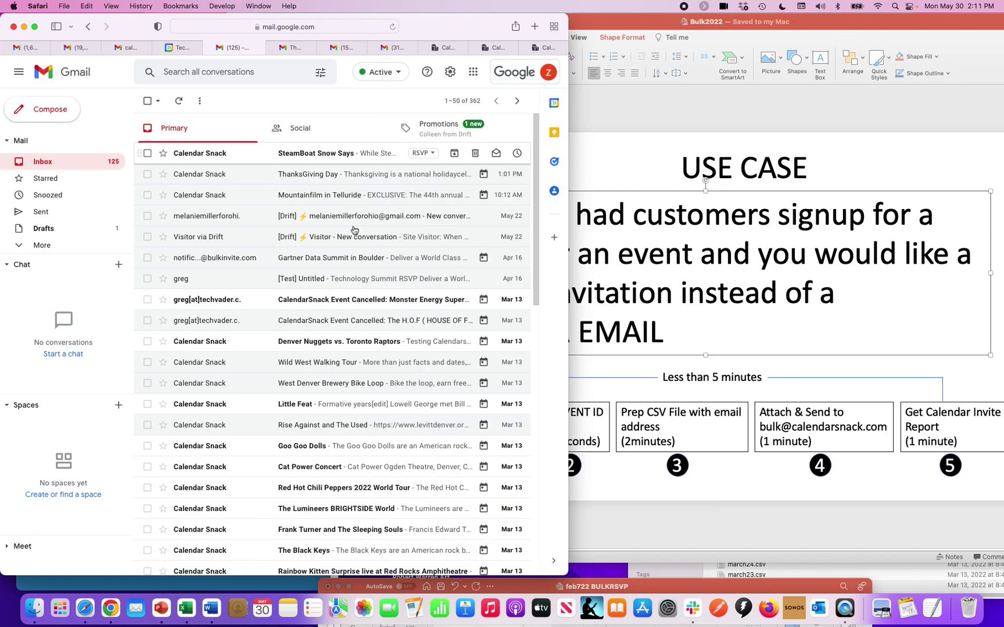
click(317, 153)
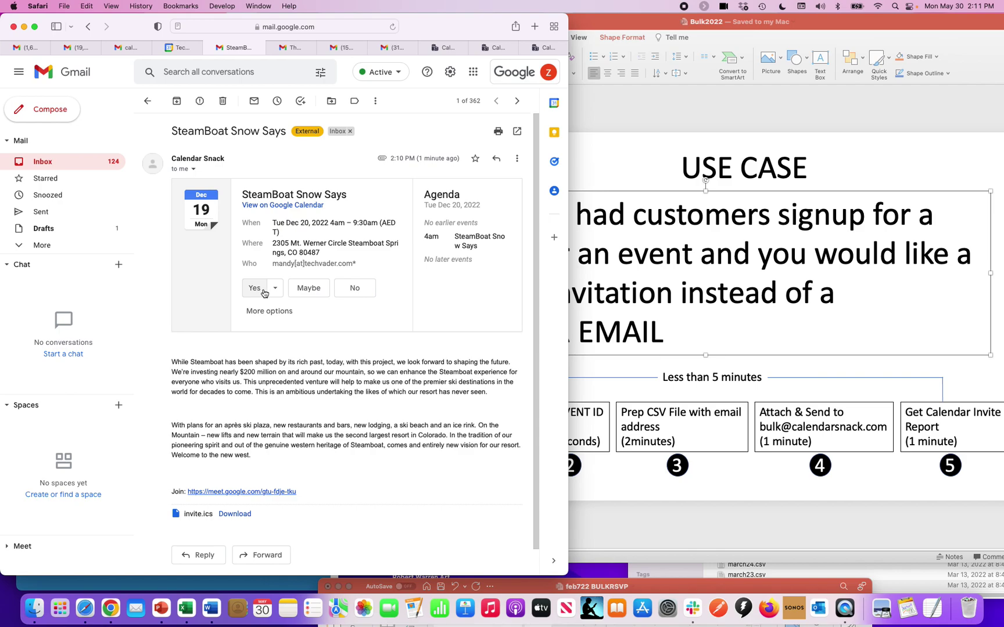
click(305, 289)
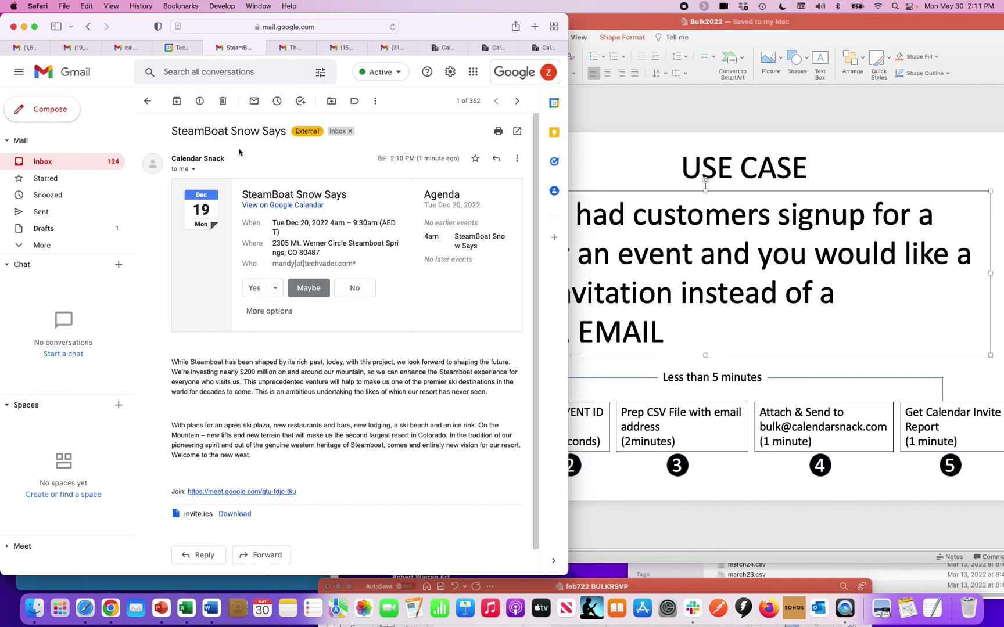
- Refresh the second invitee's inbox and accept the SteamBoat Snow Says invitation with Yes
click(296, 50)
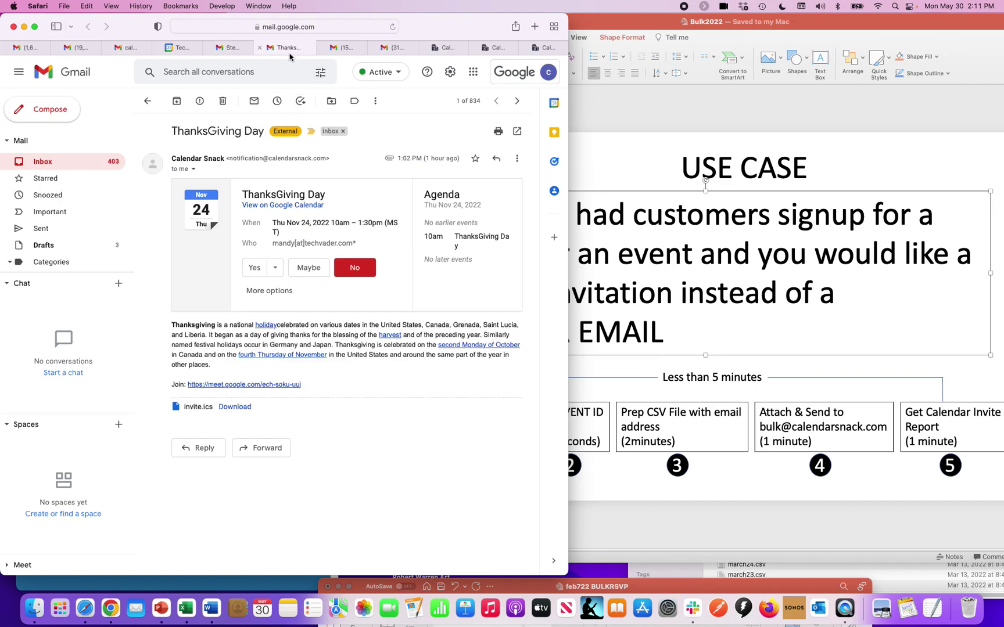
click(76, 161)
click(535, 76)
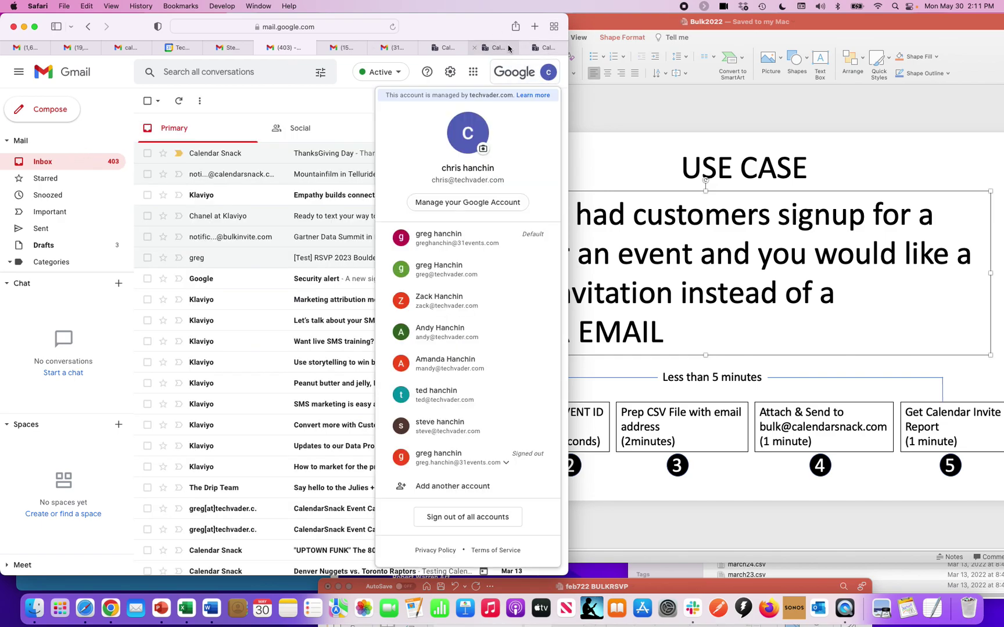
click(57, 164)
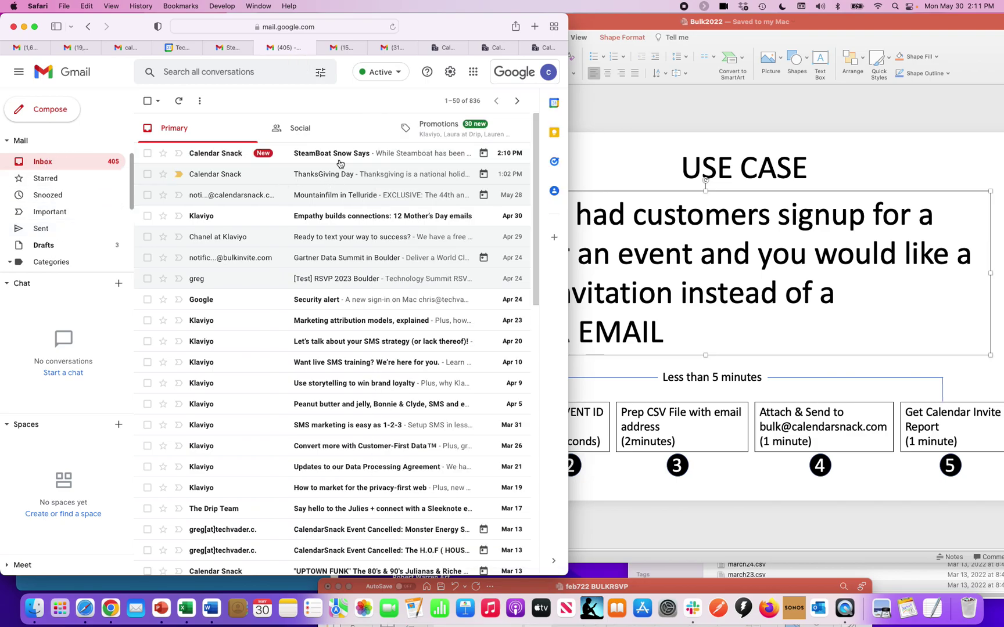
click(336, 161)
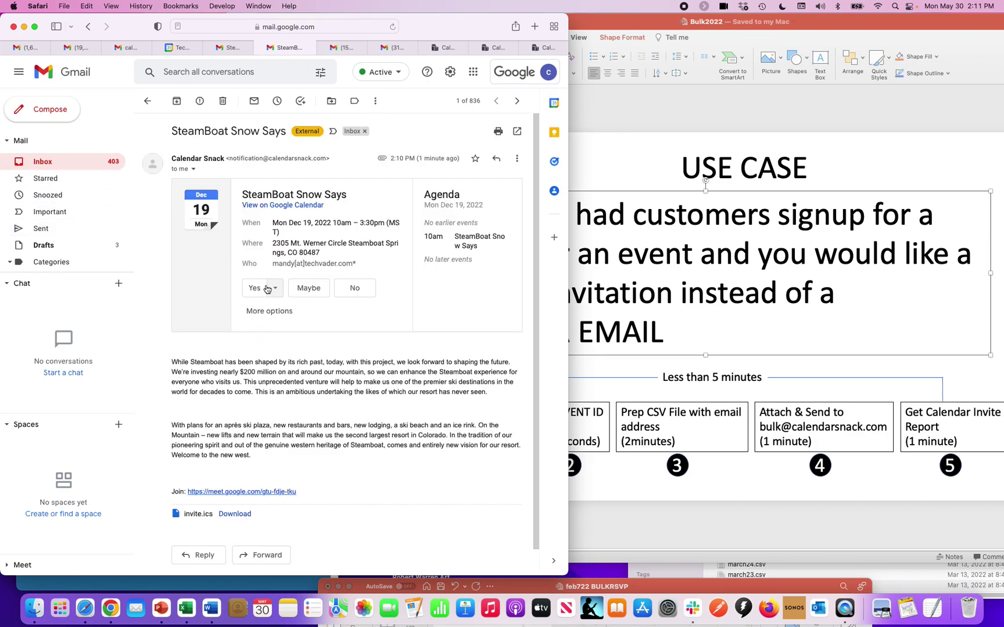
click(259, 287)
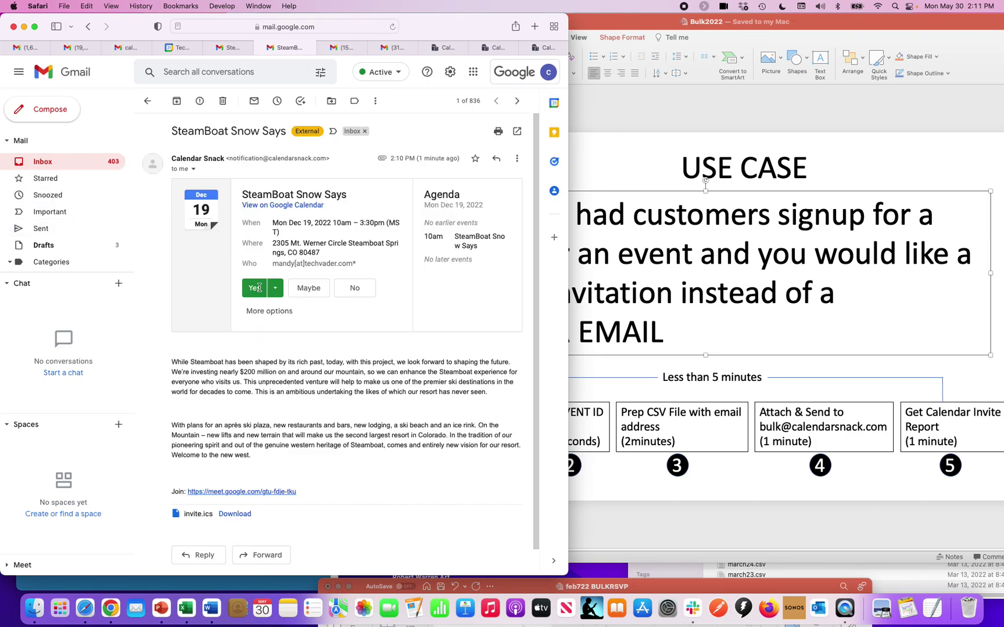
- Reload the third invitee's inbox, accept the invitation with Yes, and return to Inbox
click(386, 48)
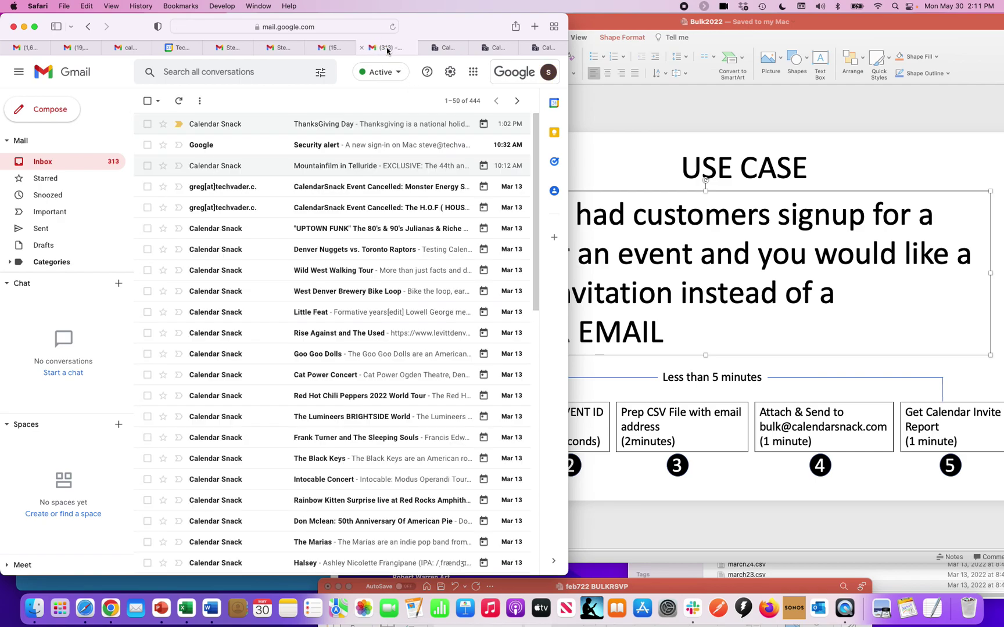
click(515, 80)
click(515, 82)
click(375, 27)
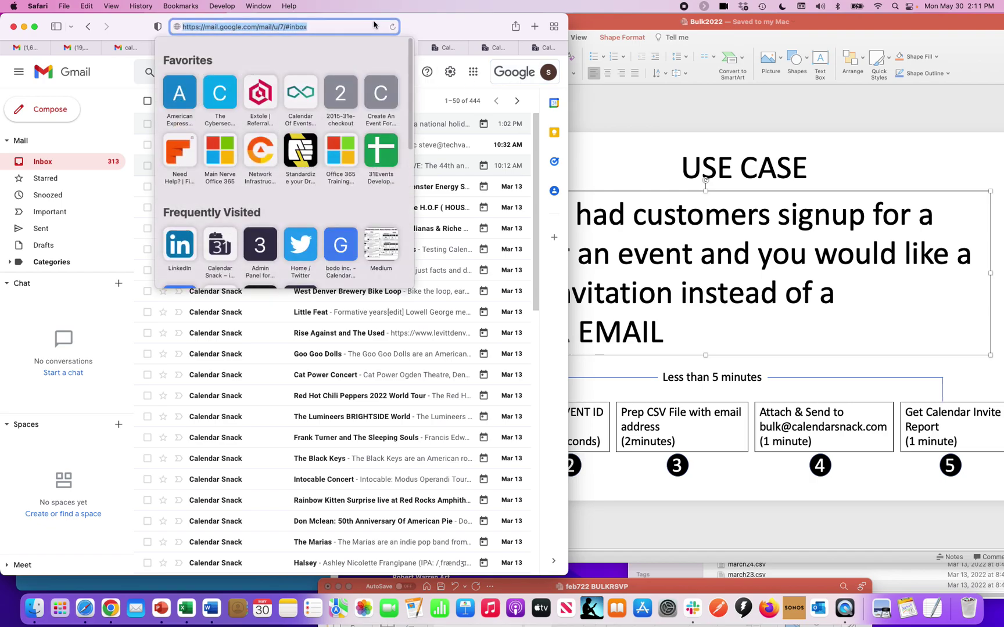
key(Return)
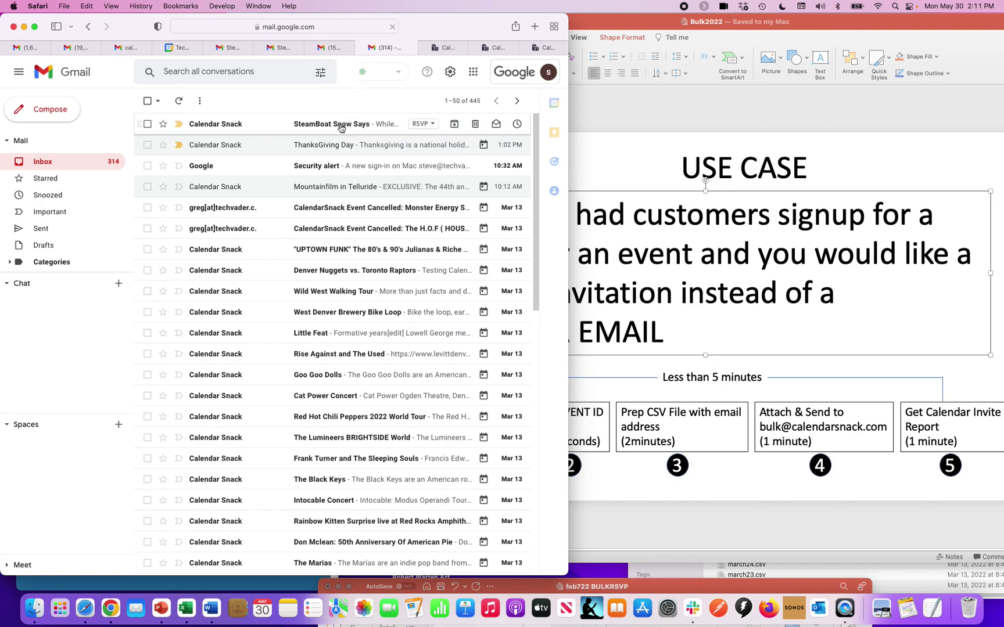
click(336, 131)
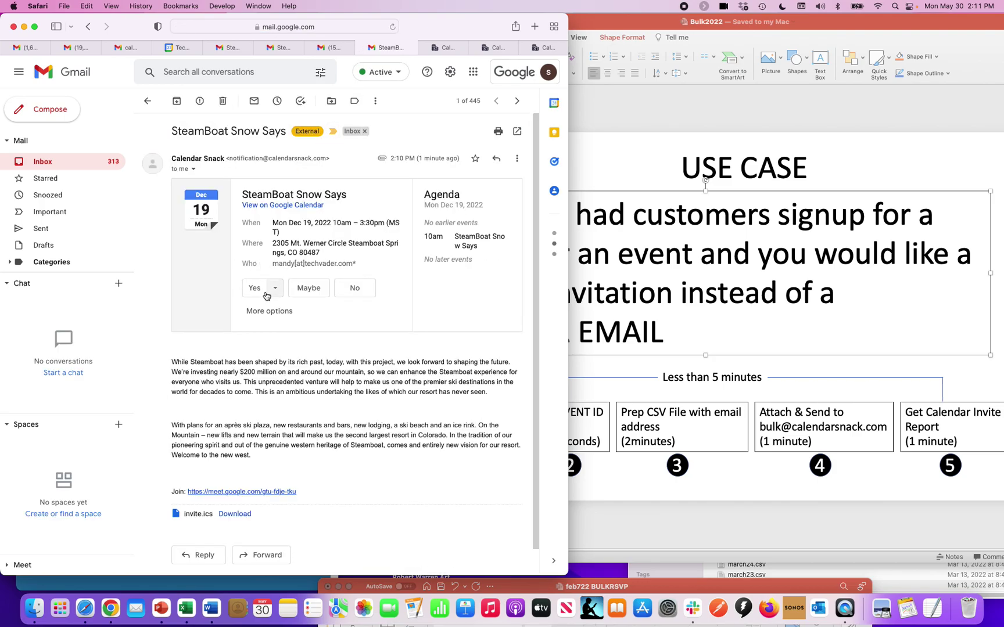
click(265, 291)
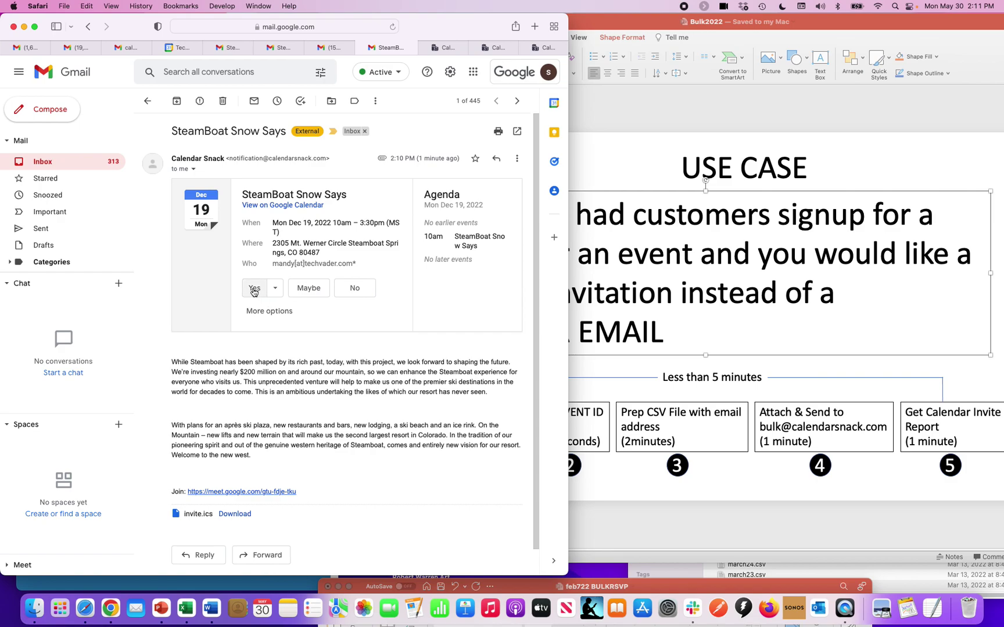
click(67, 167)
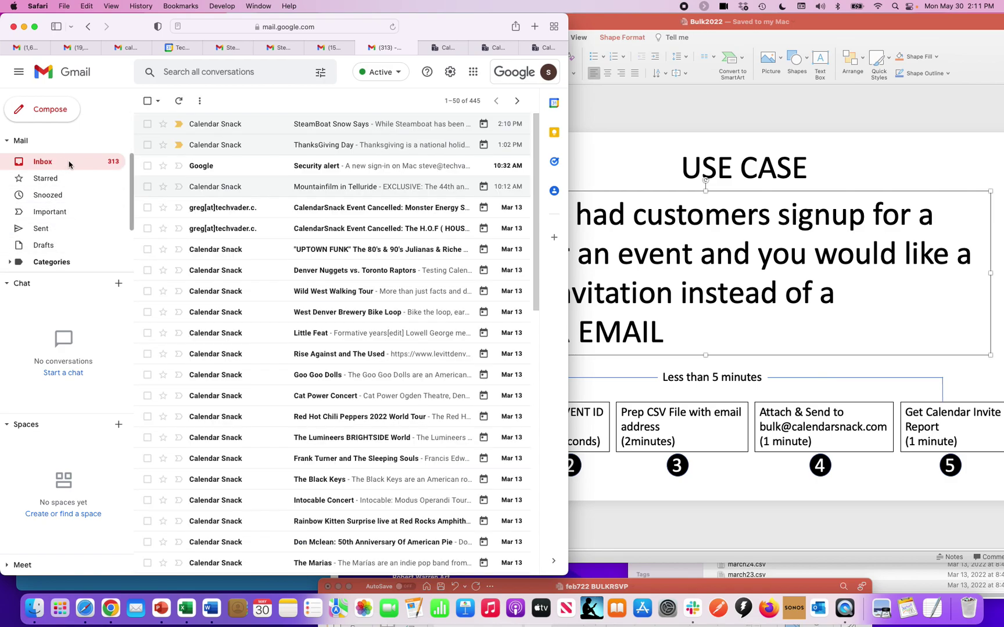
- Open the SteamBoat Snow Says event's detailed report in Calendar Snack
click(452, 47)
click(480, 47)
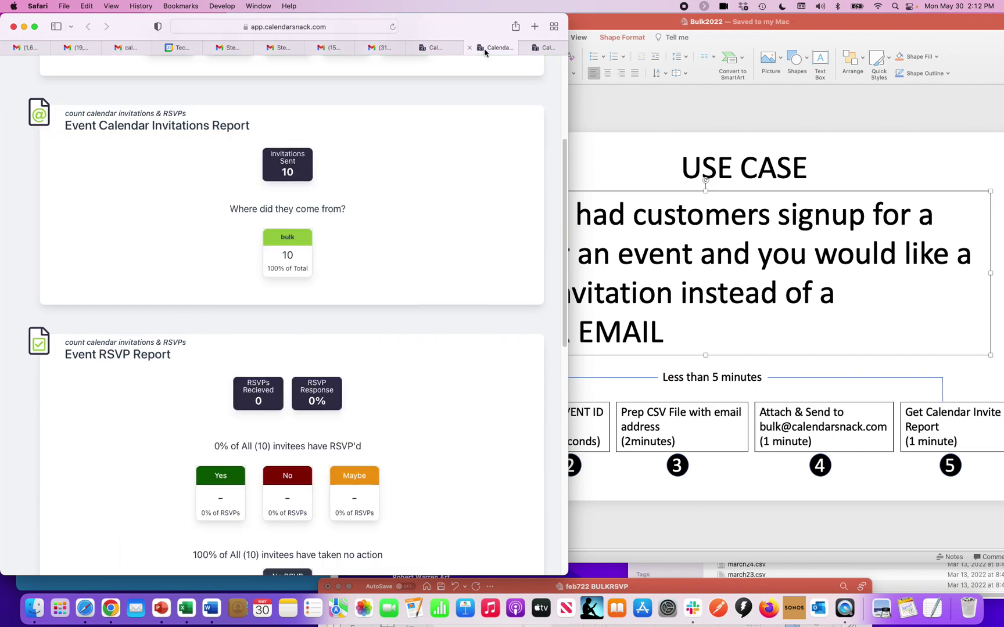
scroll(433, 96, up, 5)
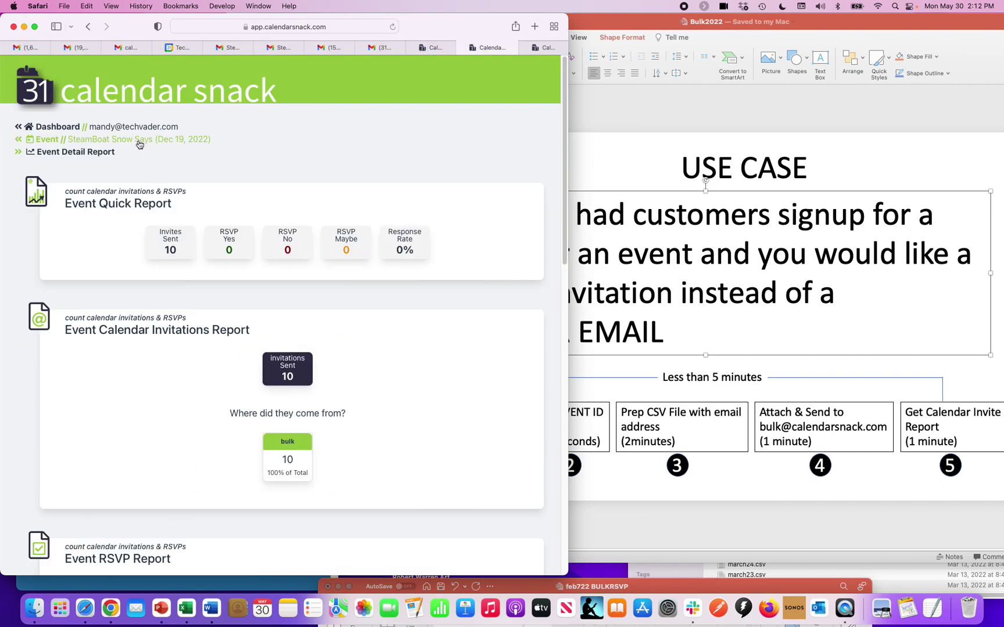
click(138, 143)
scroll(205, 317, down, 5)
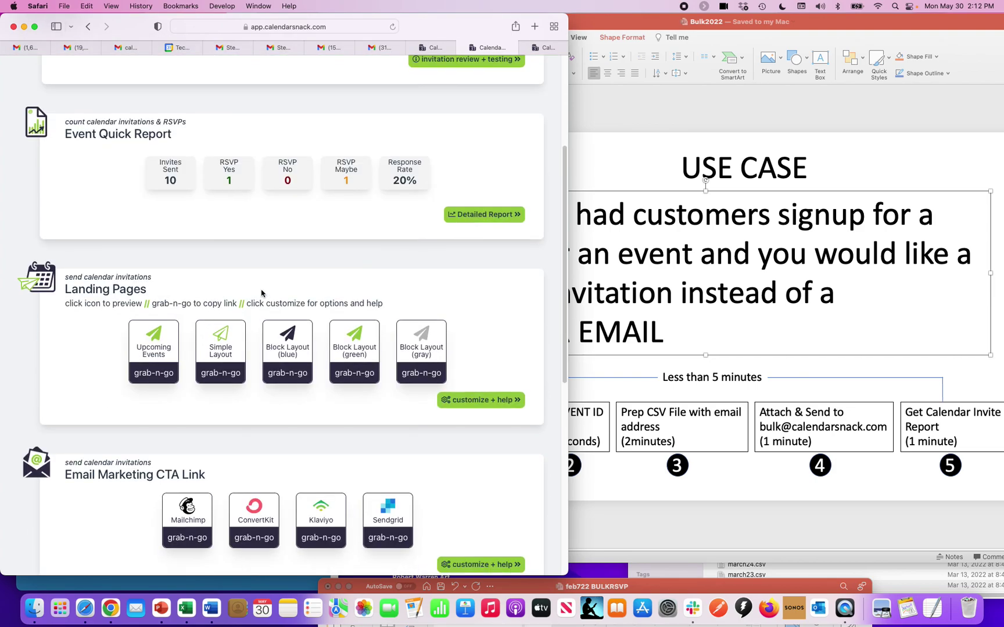
click(464, 216)
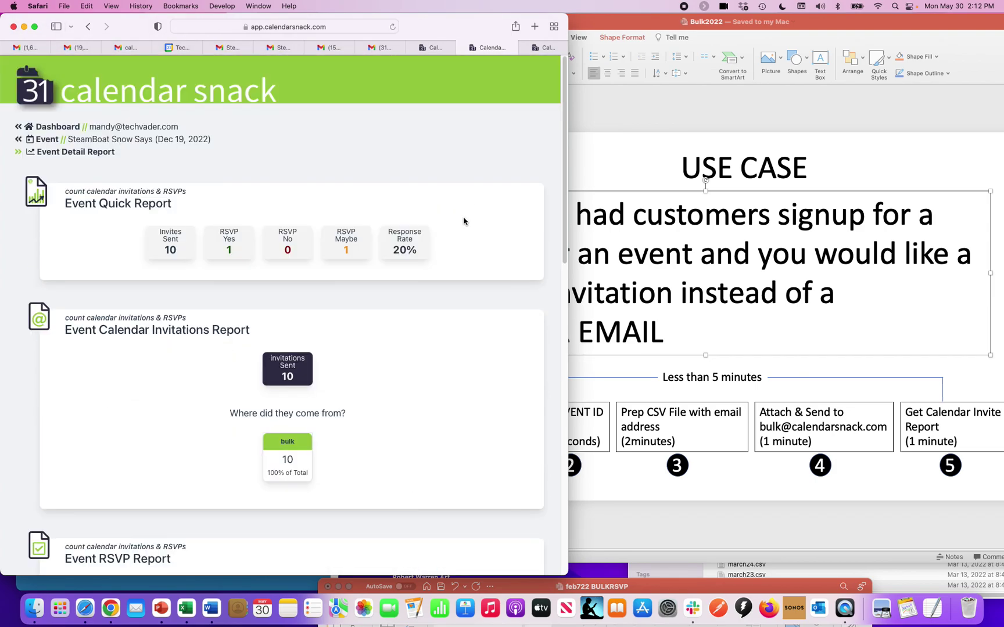
- Reload the report and highlight the first yes and the maybe RSVP in the Invitee table
click(348, 26)
click(369, 107)
scroll(377, 432, down, 10)
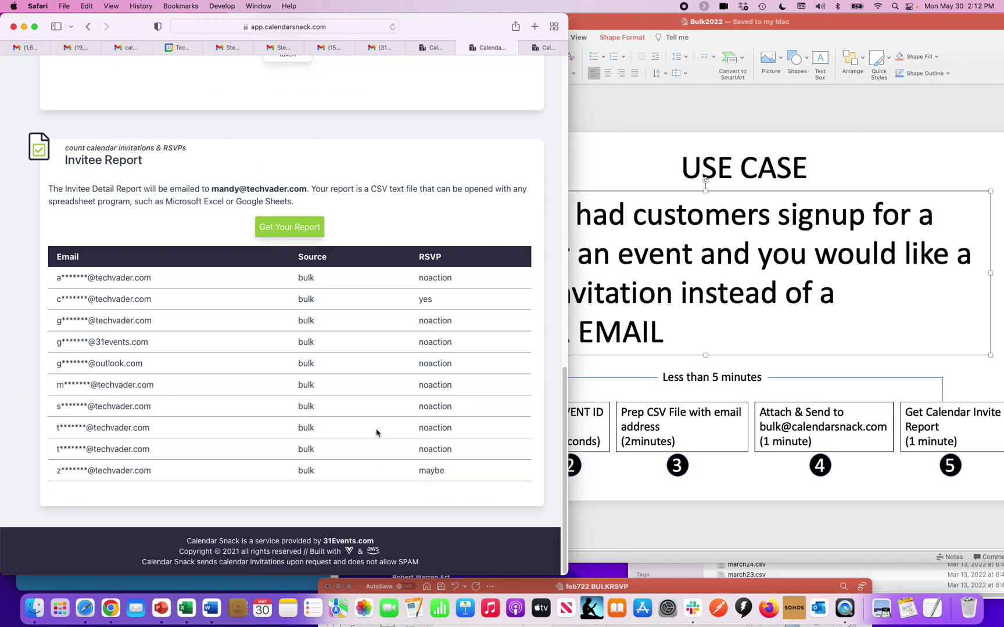
double_click(430, 298)
click(435, 474)
double_click(434, 471)
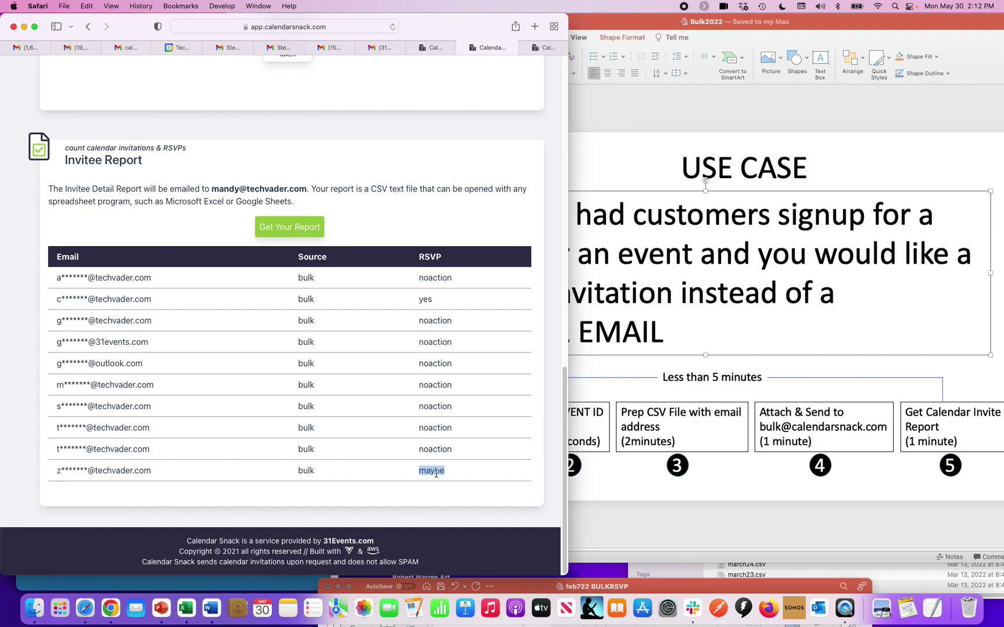
click(363, 29)
key(Return)
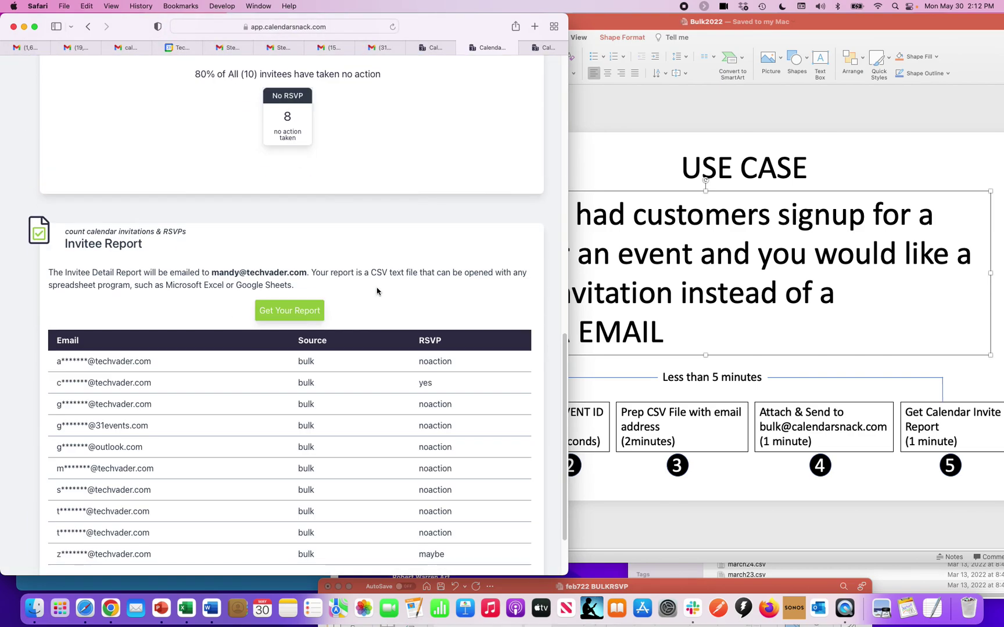
double_click(419, 470)
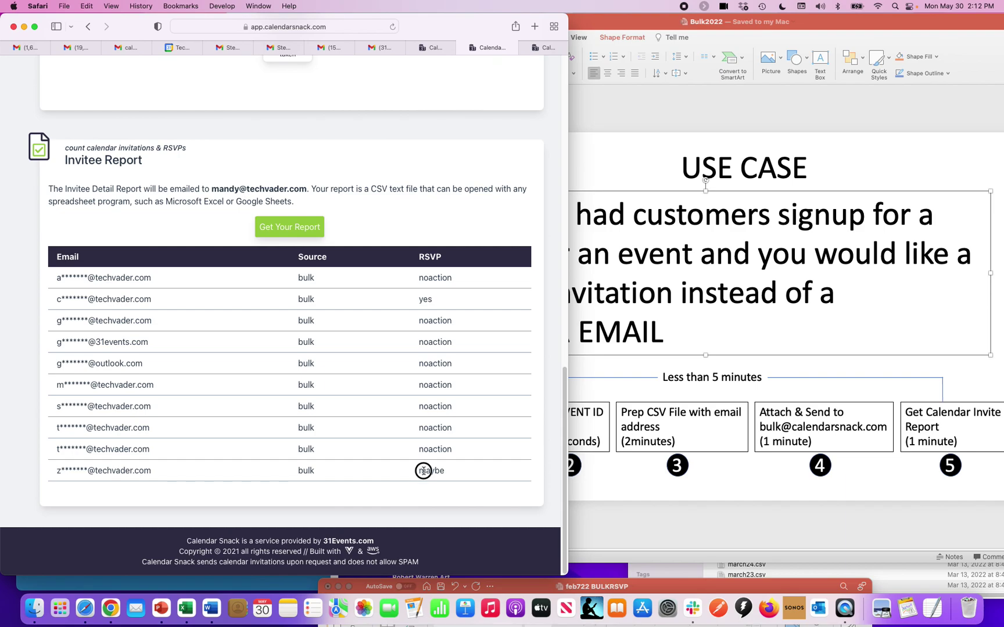
double_click(426, 299)
- Reload again and highlight the two yes responses and the one maybe response
click(349, 32)
key(Return)
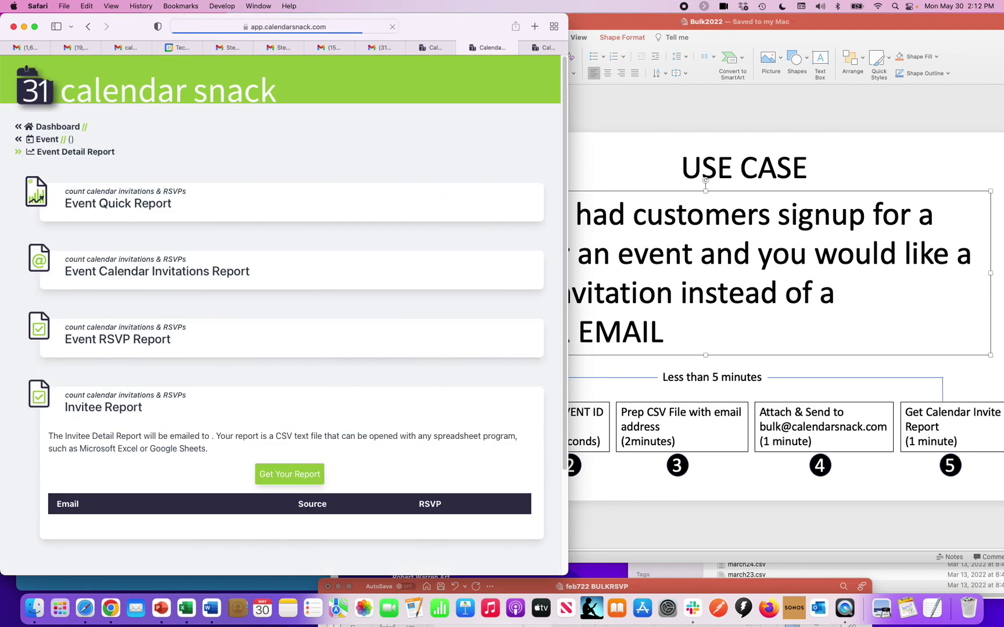
scroll(365, 266, down, 15)
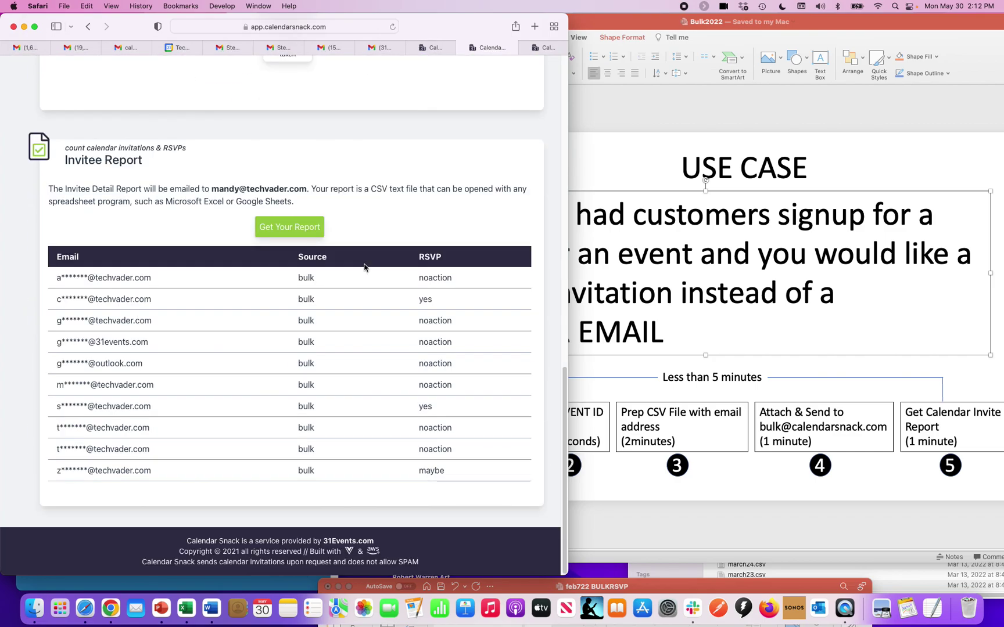
double_click(431, 470)
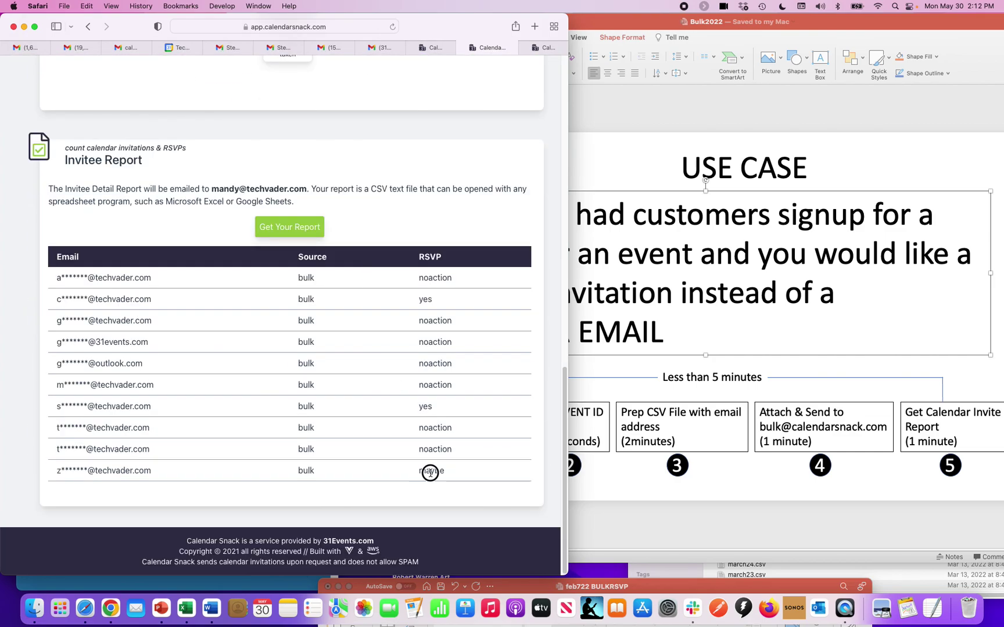
triple_click(421, 407)
click(422, 300)
double_click(422, 300)
double_click(426, 405)
click(418, 469)
- Show PowerPoint slide 13, 'Sending a calendar invite to a list of up to 100', with the window shifted left
key(super+Tab)
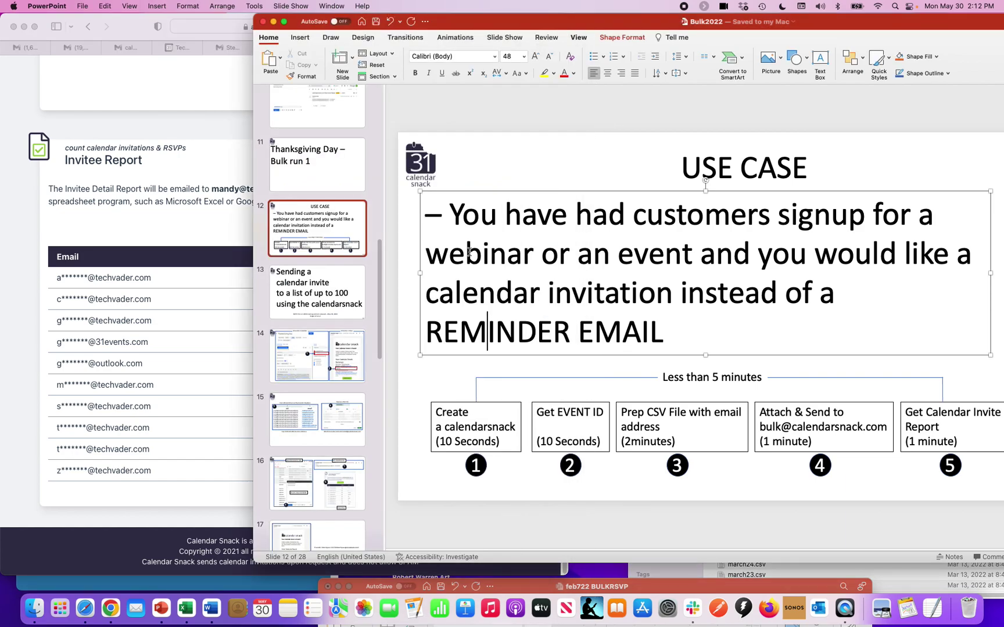
click(334, 307)
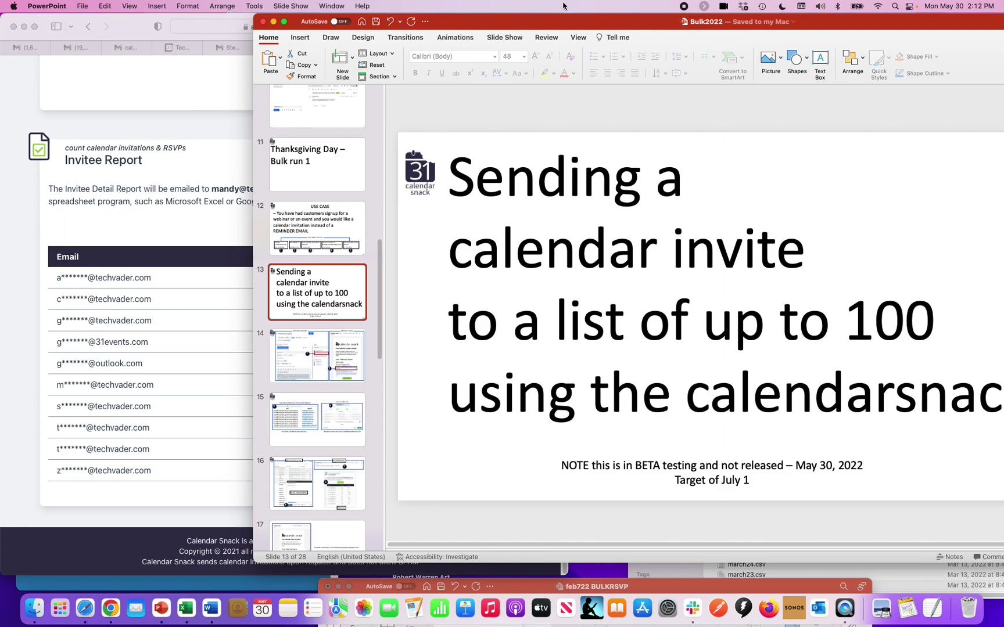
drag(583, 26, 383, 15)
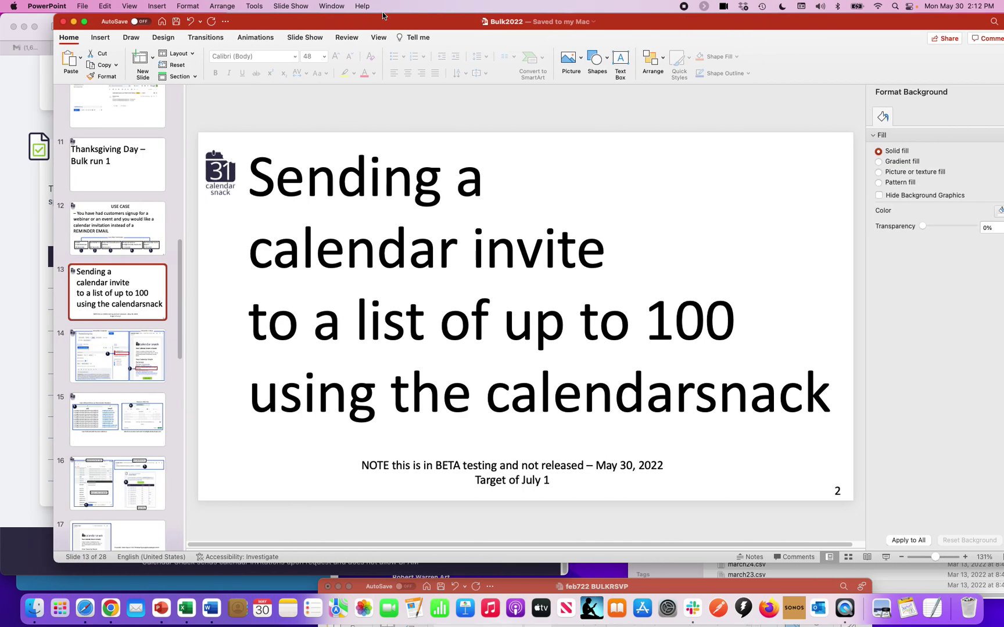